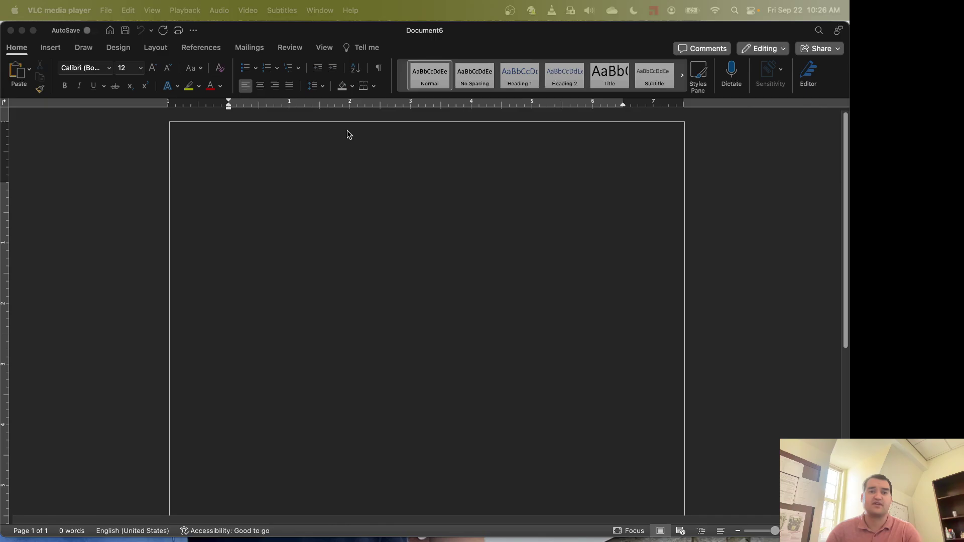
Switch Track Changes on from the Review tab so edits are recorded
left_click(201, 48)
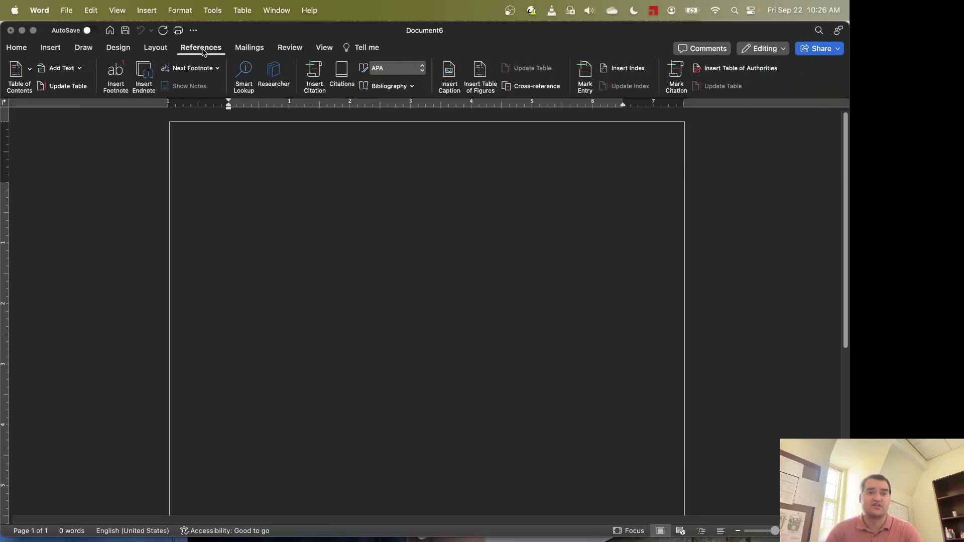
left_click(289, 49)
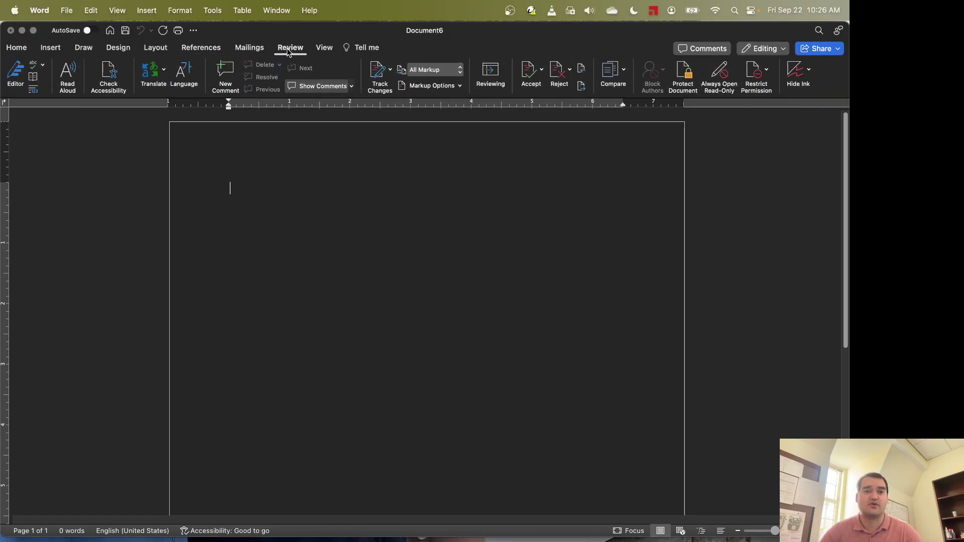
left_click(379, 73)
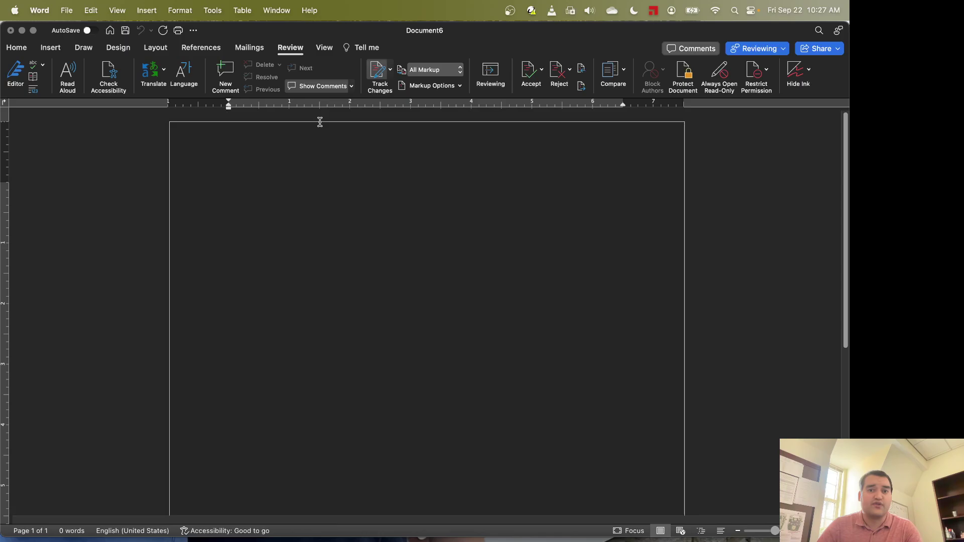
Insert repeated page breaks until the document reaches 9 pages, then return to the top
left_click(50, 48)
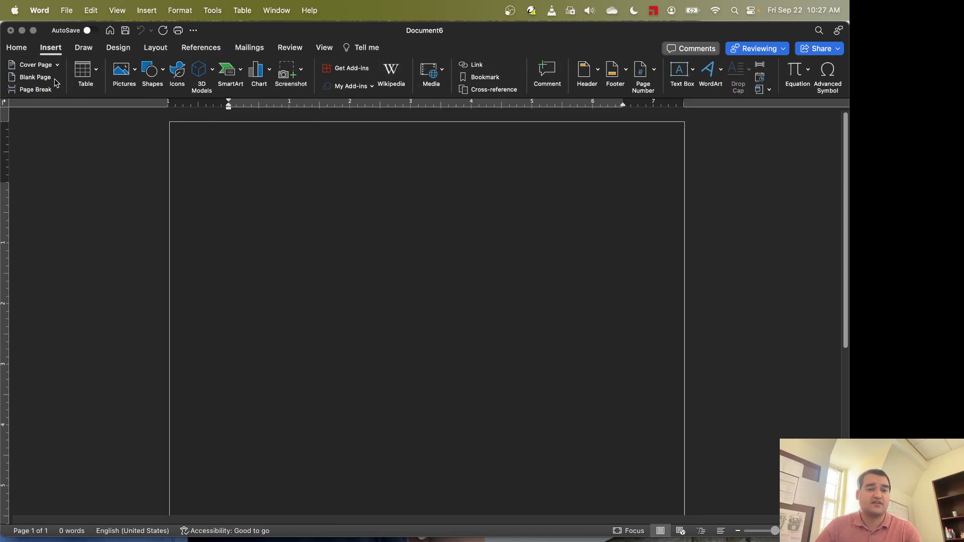
left_click(35, 89)
left_click(35, 90)
left_click(35, 89)
left_click(35, 89)
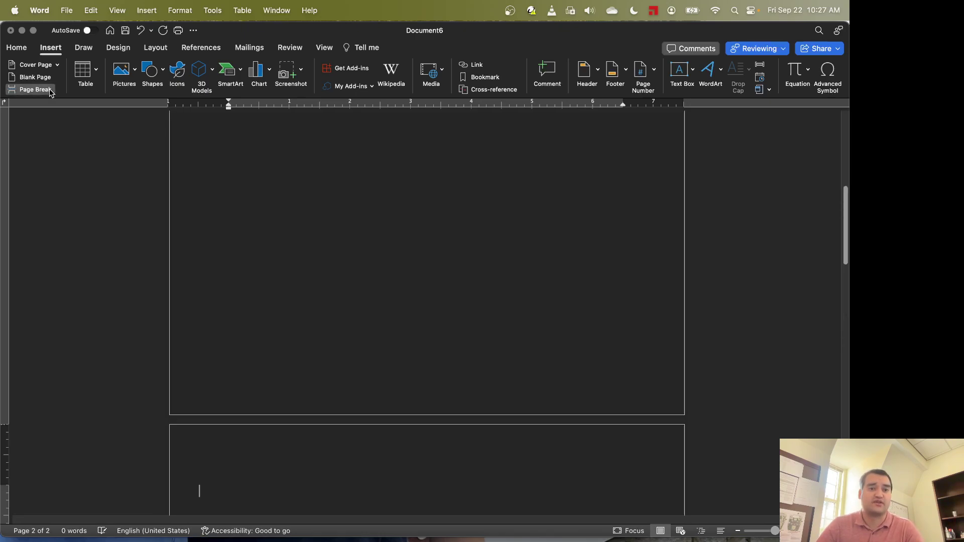
left_click(35, 89)
left_click(35, 89)
left_click(35, 89)
left_click(35, 89)
scroll(266, 215, "up", 10)
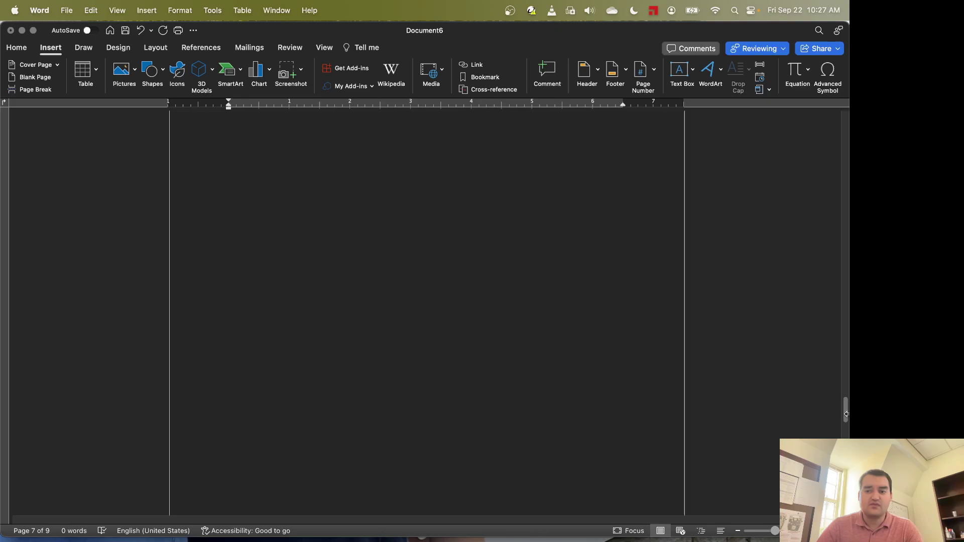
left_click_drag(846, 413, 776, 100)
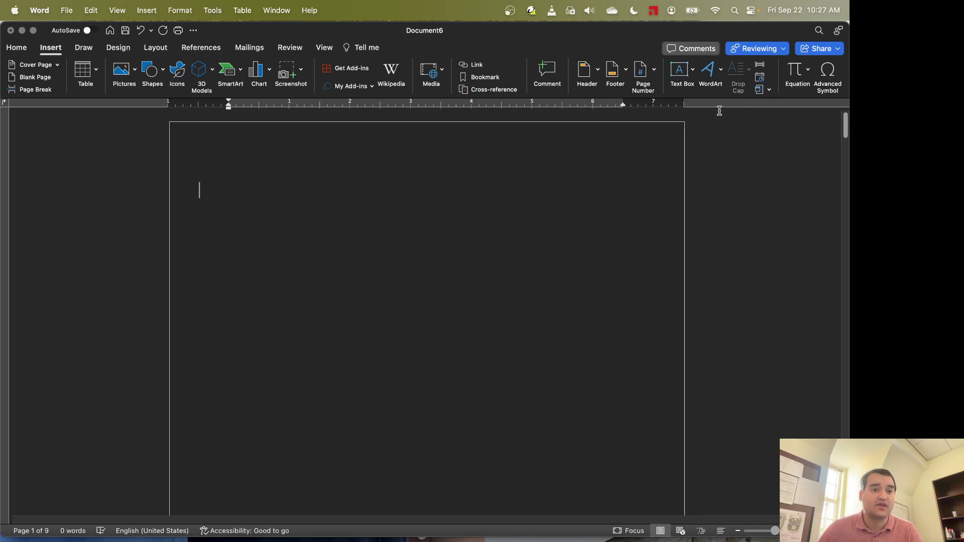
Type 'Chapter 1' in Heading 1 style on page 3, then hide the tracked-change markup
left_click(17, 47)
scroll(323, 307, "down", 5)
scroll(323, 308, "up", 2)
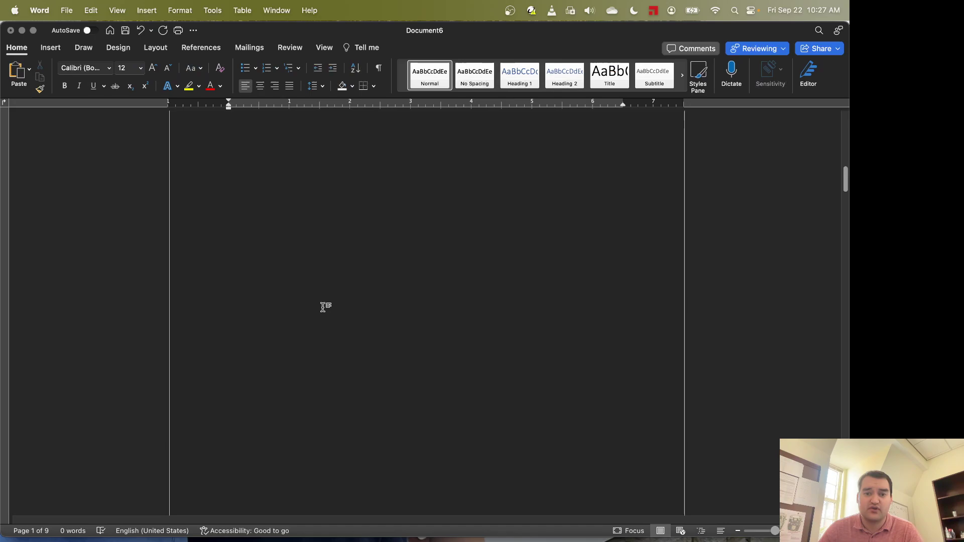
scroll(323, 307, "down", 5)
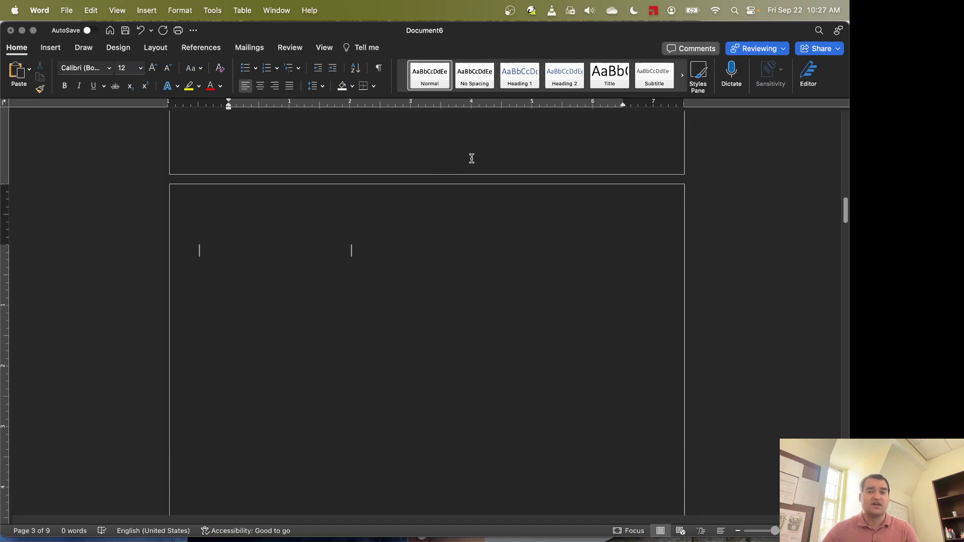
left_click(520, 79)
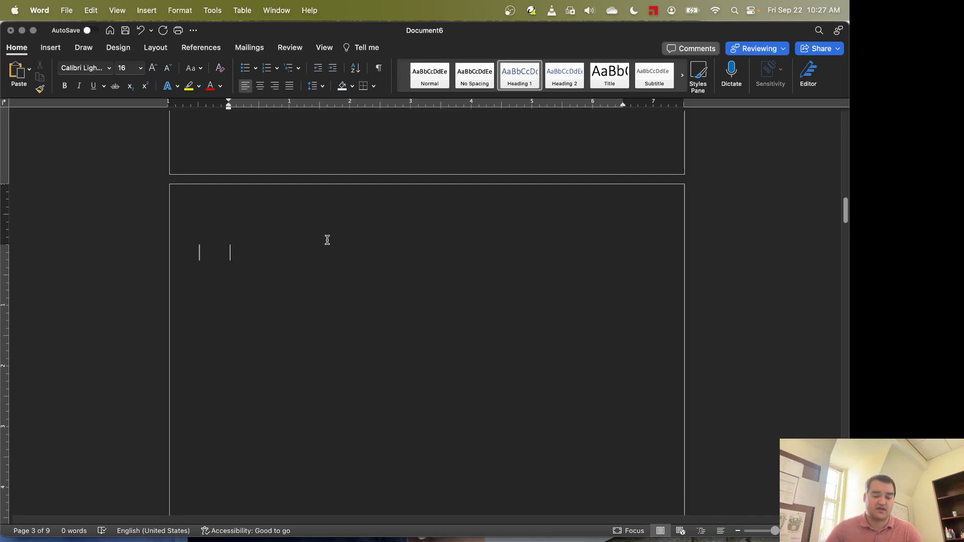
type("Chapter 1")
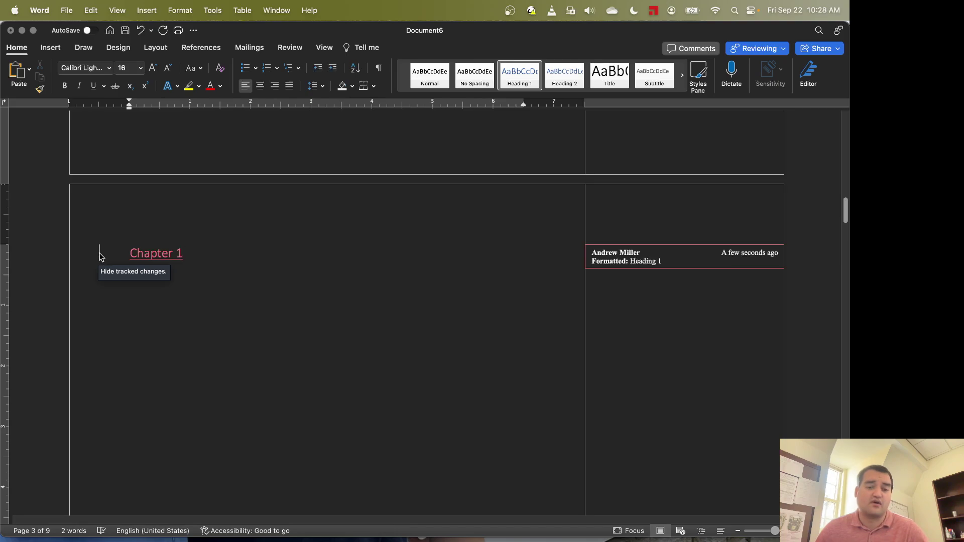
left_click(100, 254)
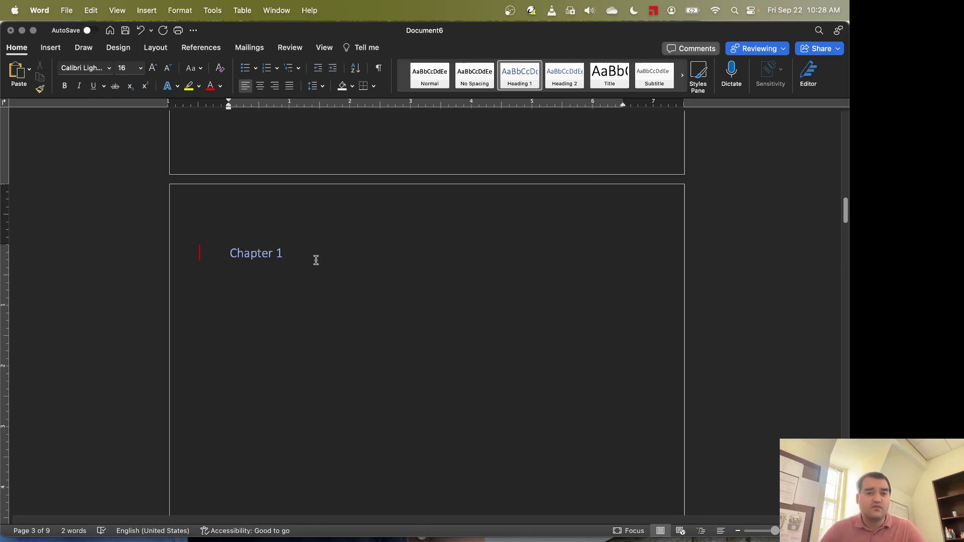
Type 'Chapter 2' as a Heading 1 at the top of page 4
scroll(331, 267, "down", 10)
scroll(333, 291, "down", 5)
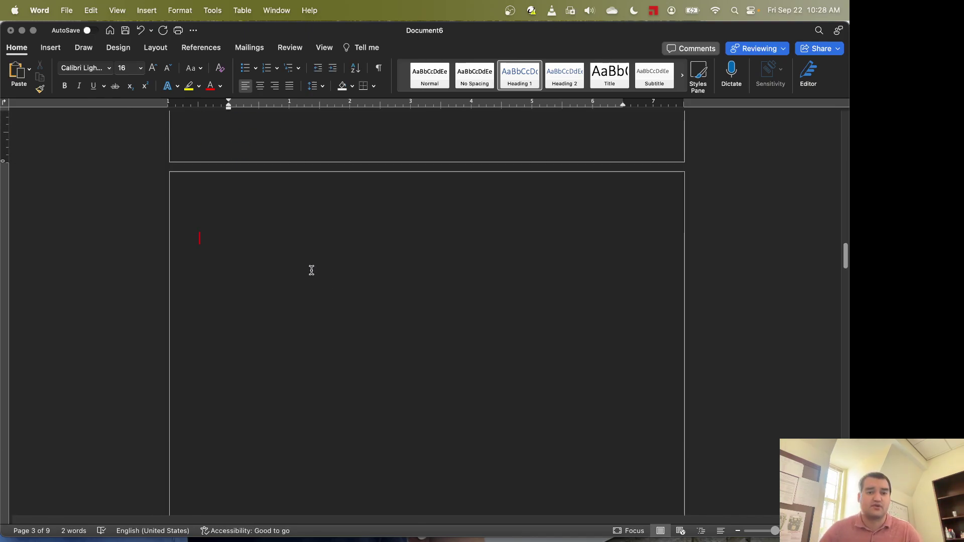
left_click(308, 243)
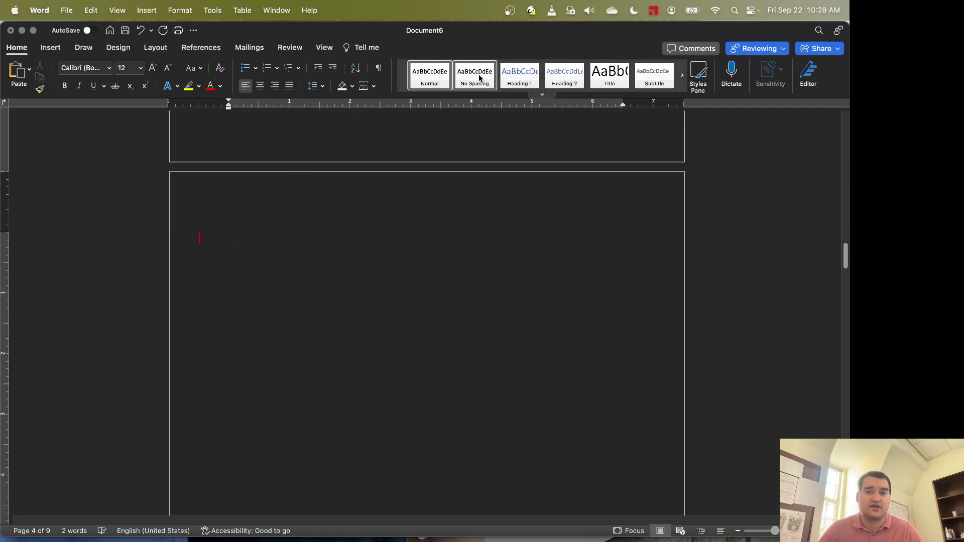
left_click(521, 85)
type("Chapter 2")
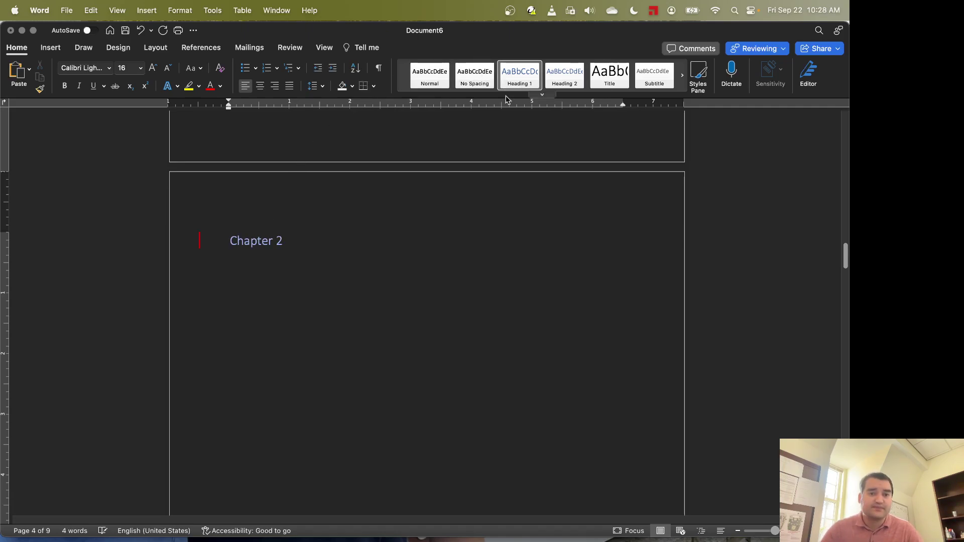
Select the 'Chapter 1' heading text on page 3
scroll(452, 233, "down", 2)
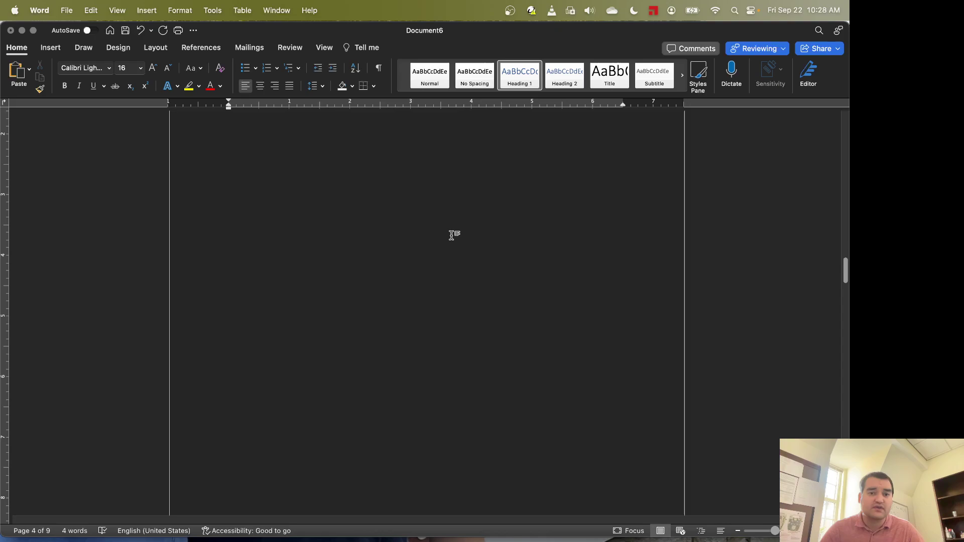
scroll(443, 249, "up", 10)
scroll(442, 250, "up", 5)
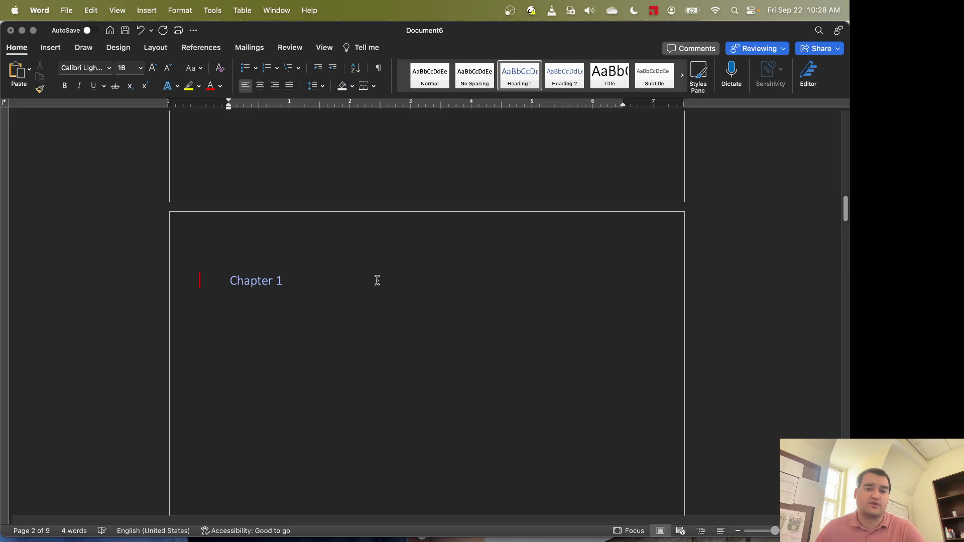
left_click_drag(377, 281, 179, 286)
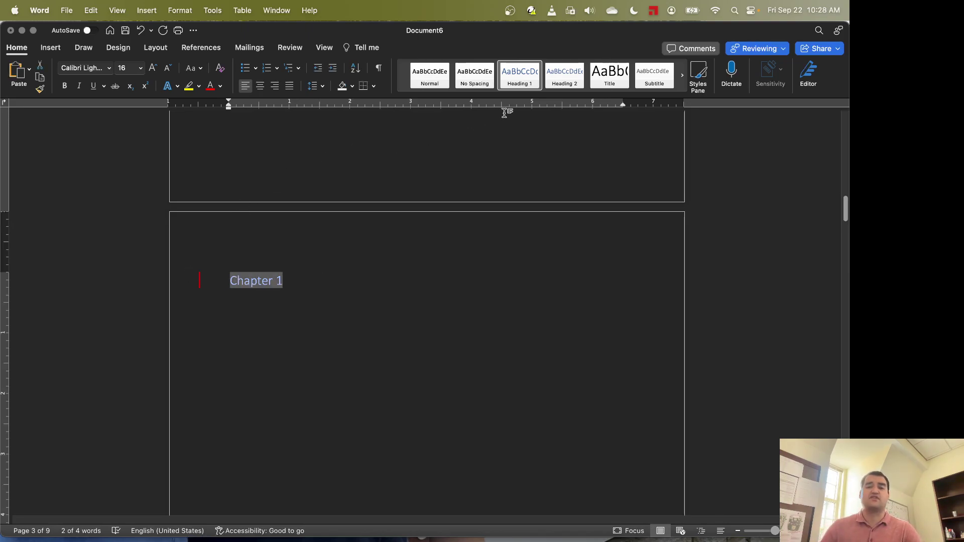
Modify the Heading 1 style so its font colour is black
right_click(517, 82)
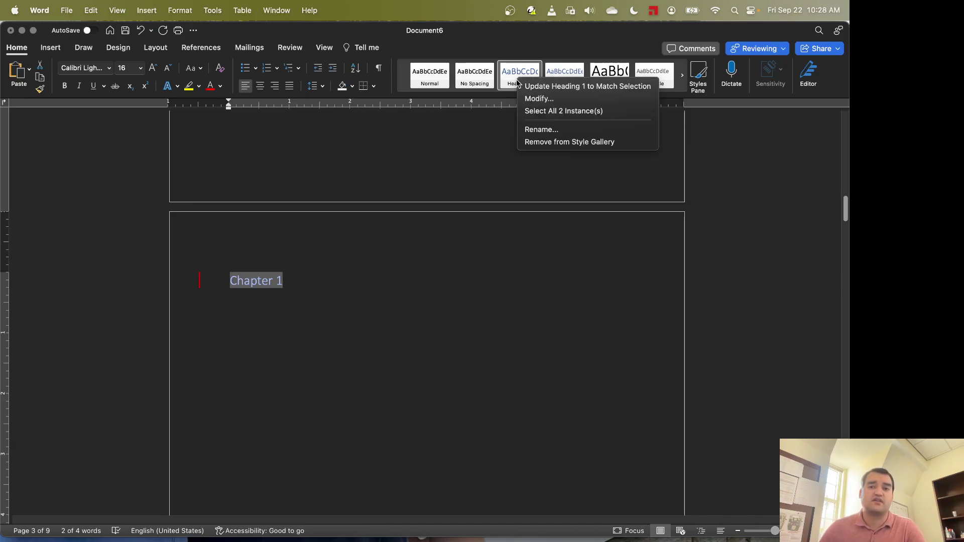
left_click(560, 99)
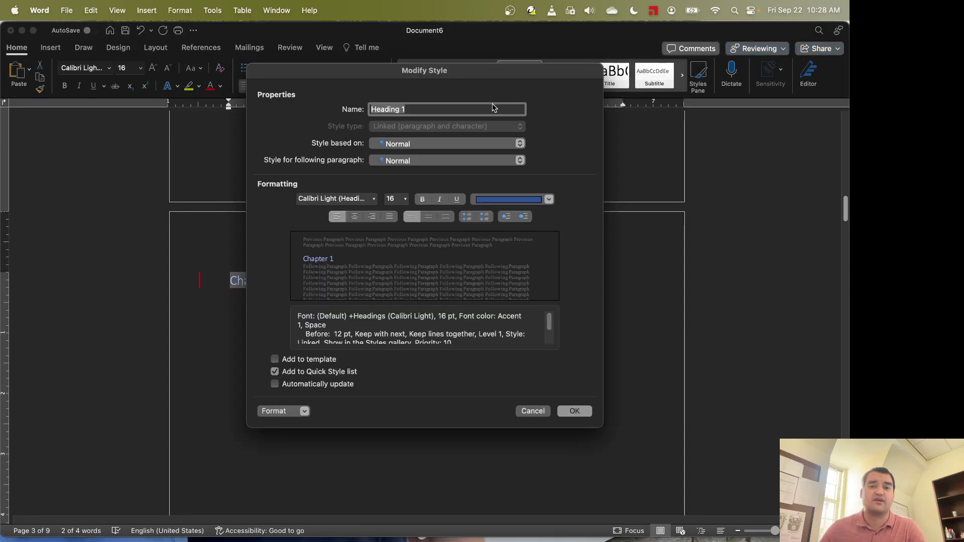
left_click(549, 199)
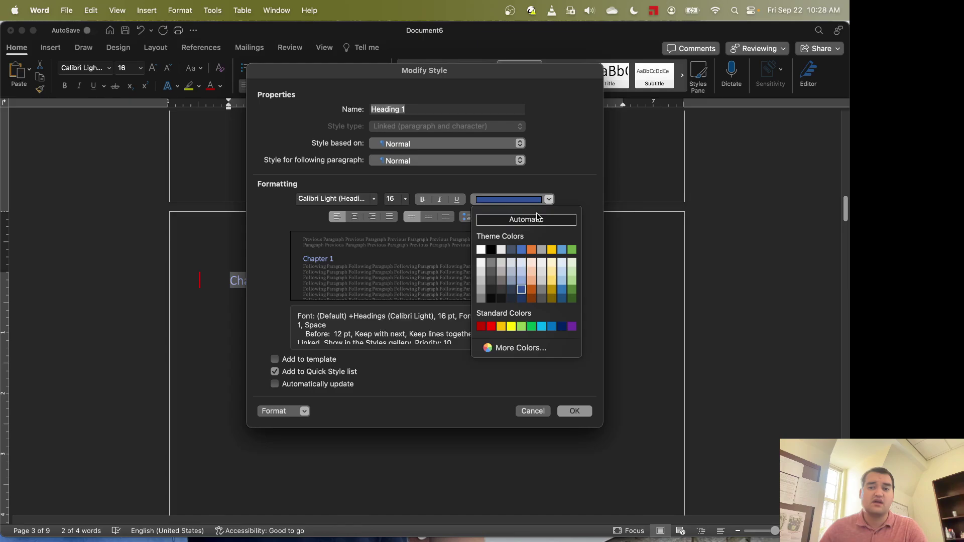
left_click(491, 250)
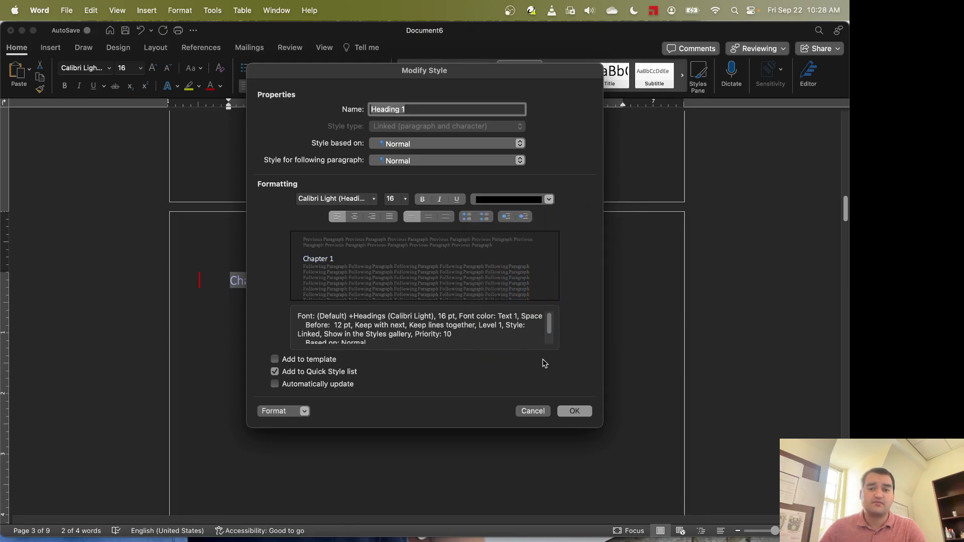
left_click(569, 417)
Deselect the heading and check both recoloured chapter headings across the pages
left_click(386, 338)
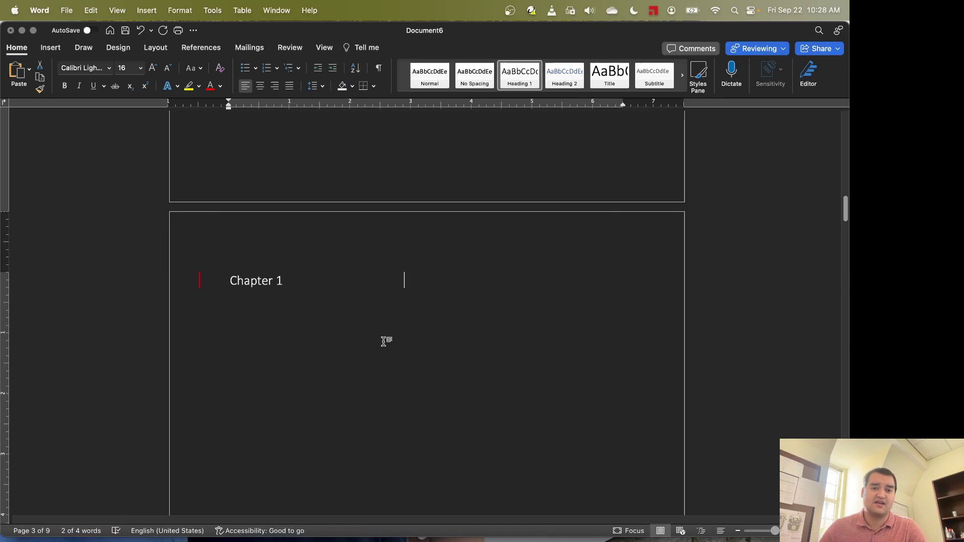
scroll(334, 301, "down", 10)
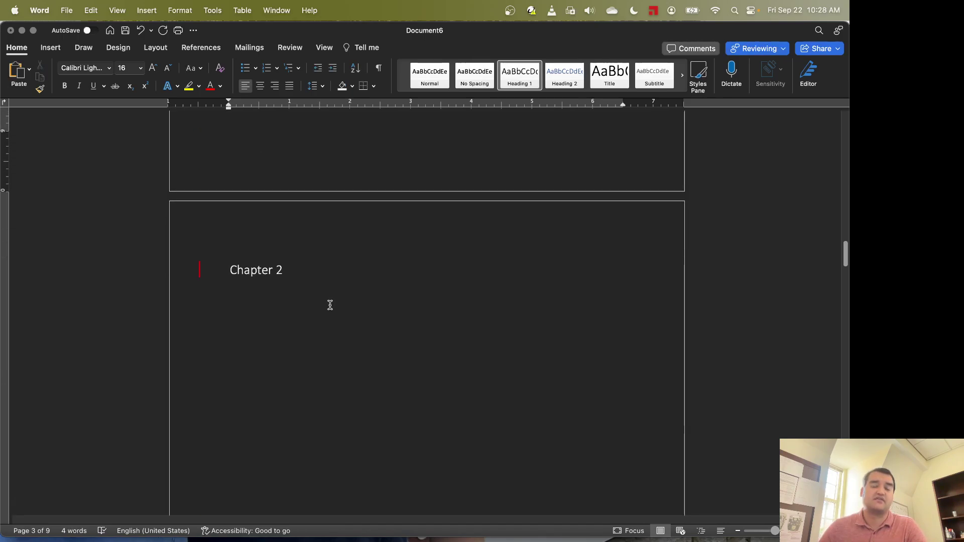
scroll(330, 304, "up", 3)
scroll(329, 305, "up", 8)
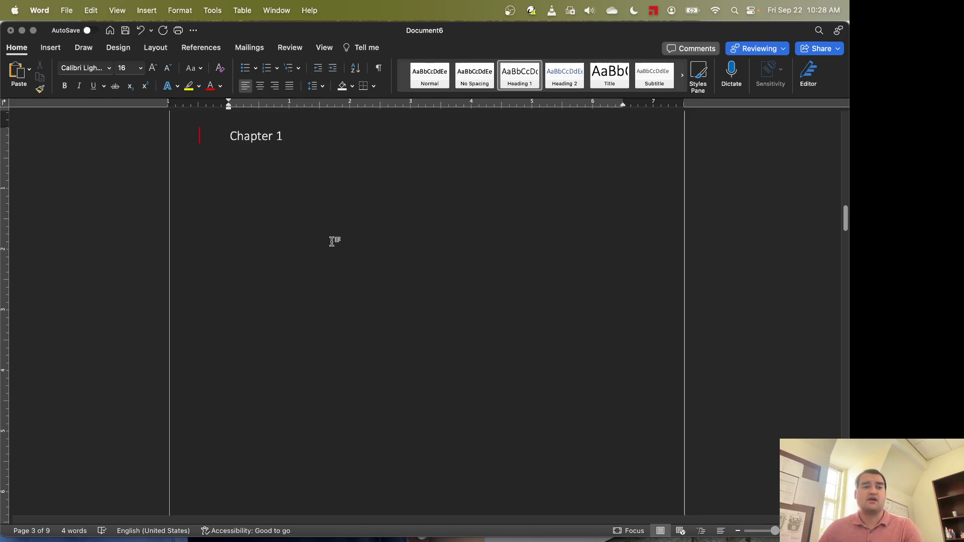
scroll(330, 242, "down", 8)
scroll(358, 303, "down", 5)
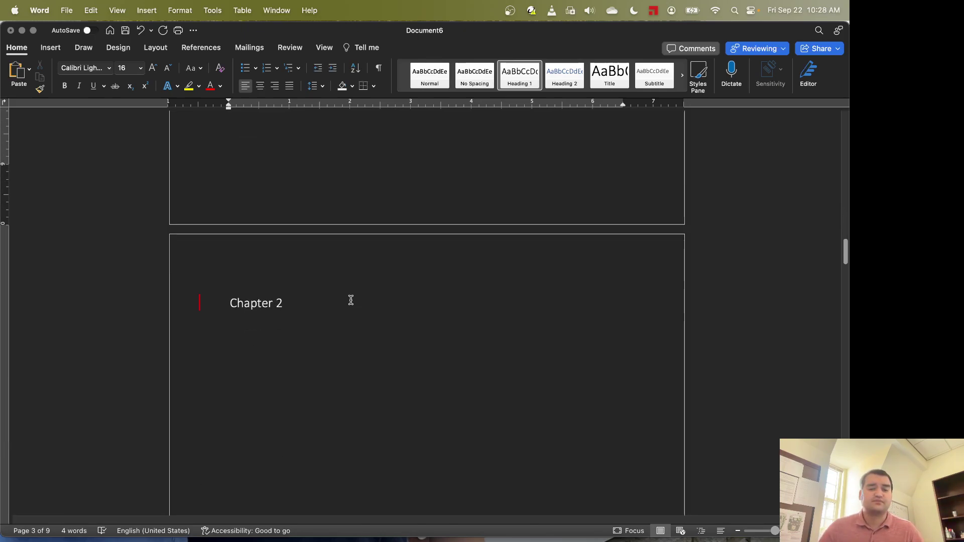
scroll(337, 188, "up", 2)
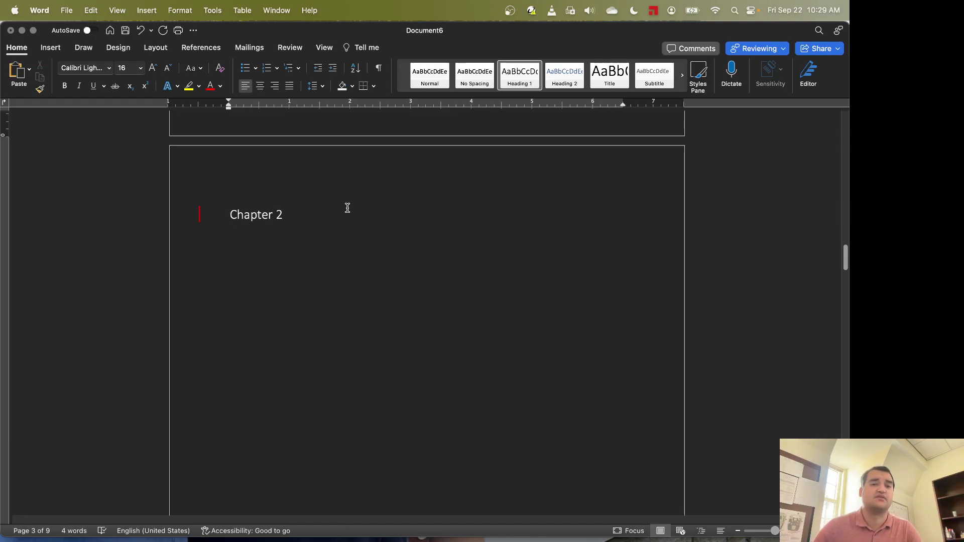
left_click(317, 222)
left_click(155, 47)
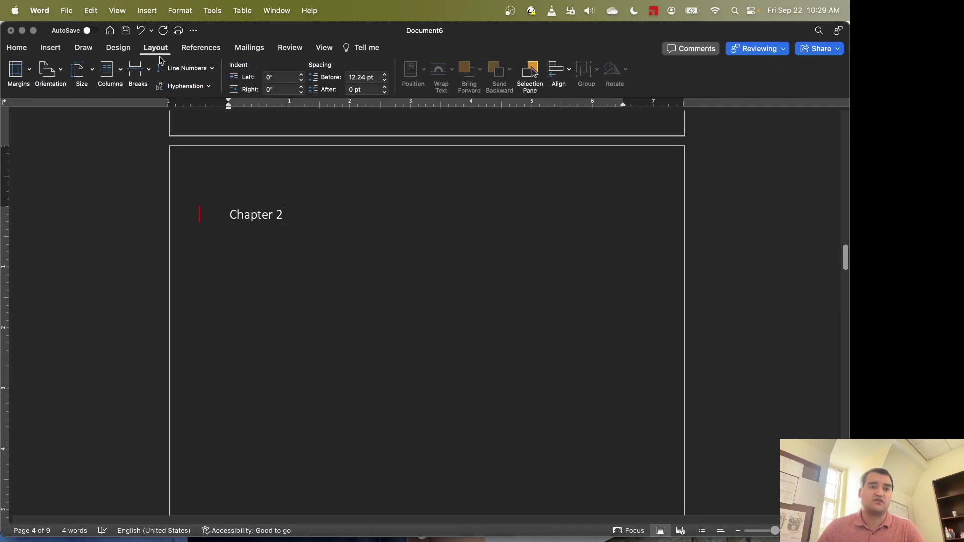
scroll(378, 288, "down", 8)
scroll(328, 331, "down", 5)
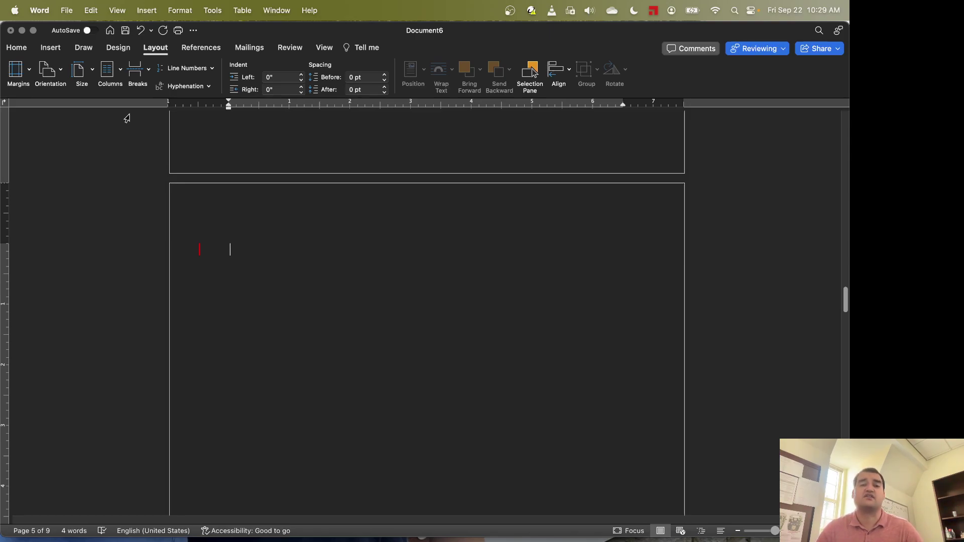
left_click(56, 73)
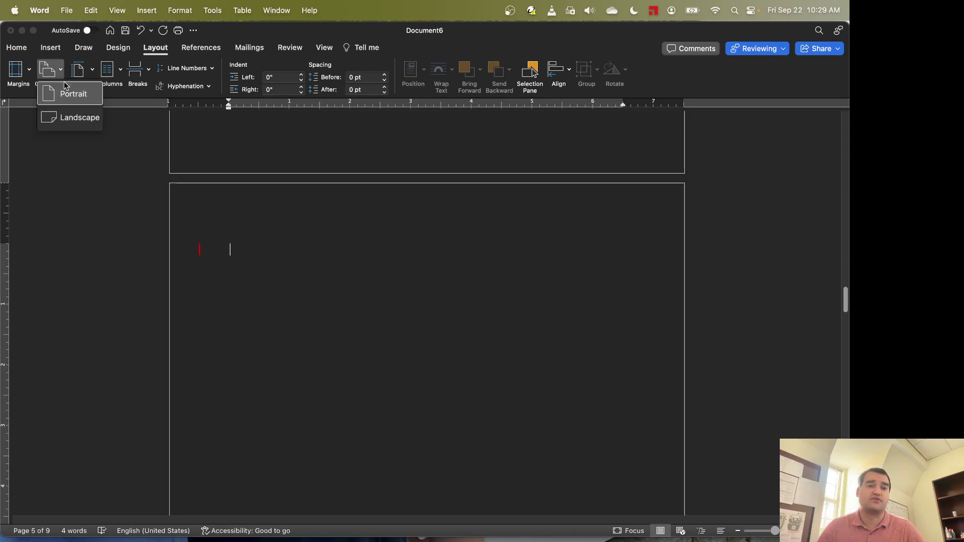
left_click(88, 122)
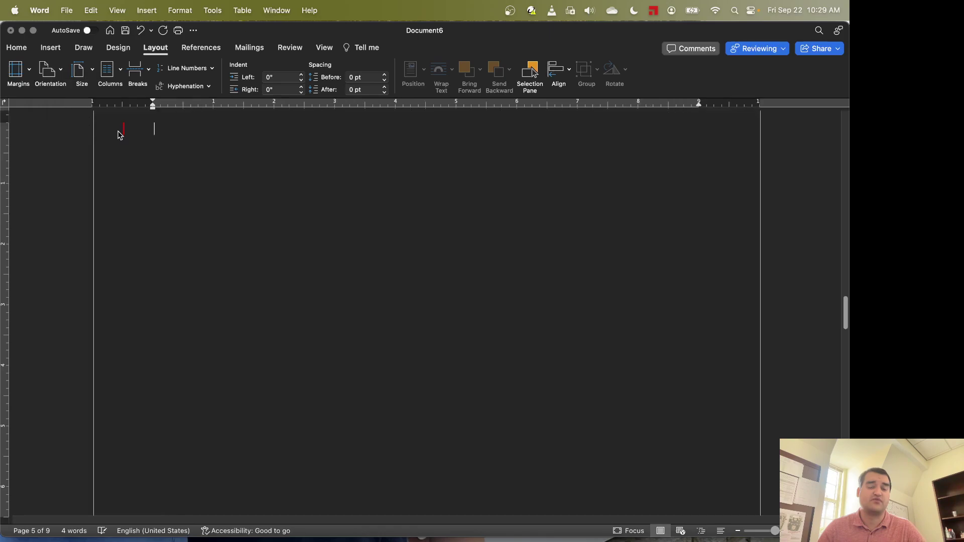
scroll(255, 249, "up", 5)
scroll(255, 250, "down", 5)
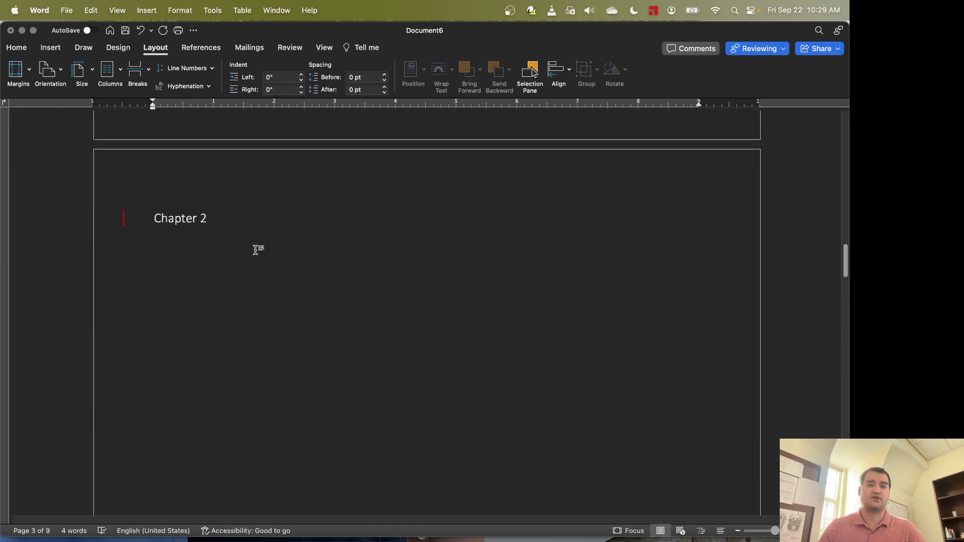
left_click(50, 70)
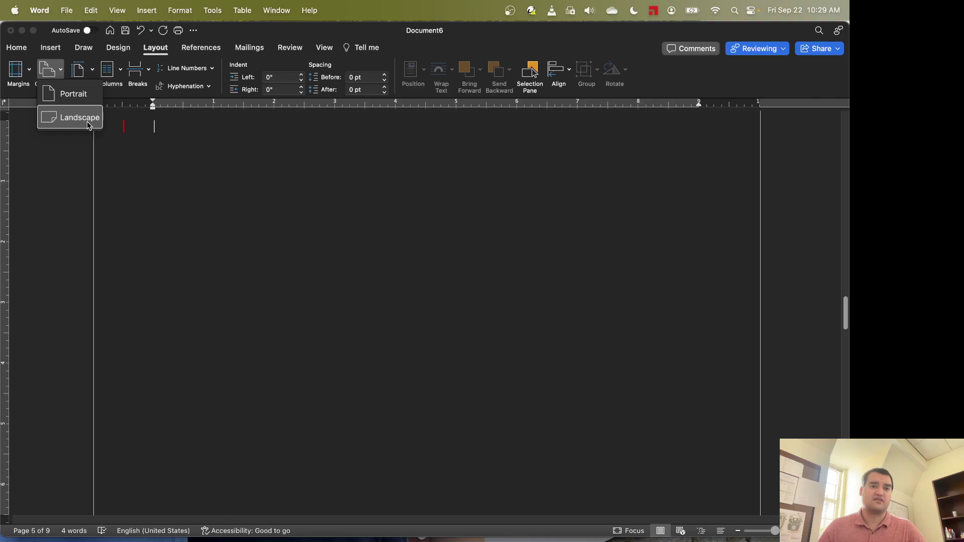
left_click(71, 93)
scroll(277, 208, "up", 2)
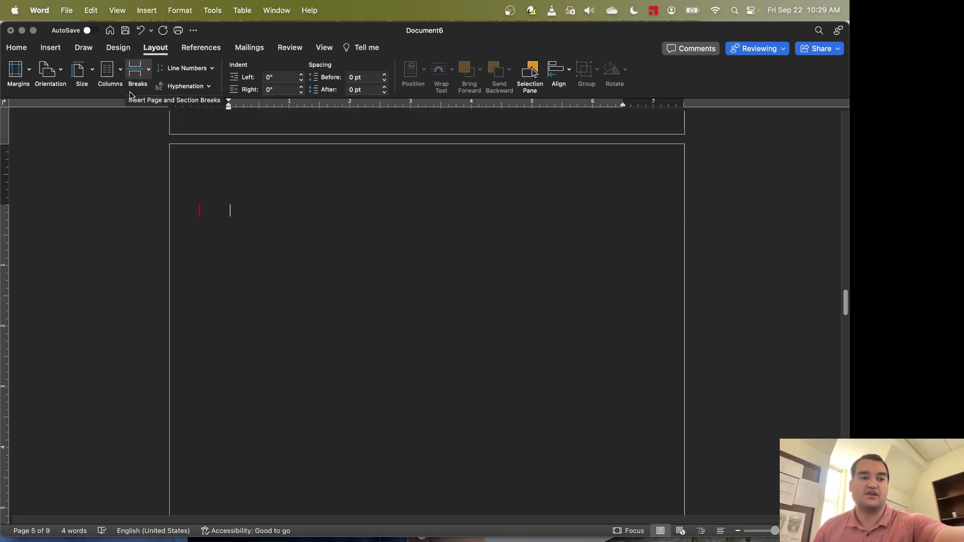
Insert a Next Page section break after Chapter 2, undoing the accidental duplicate break
left_click(149, 75)
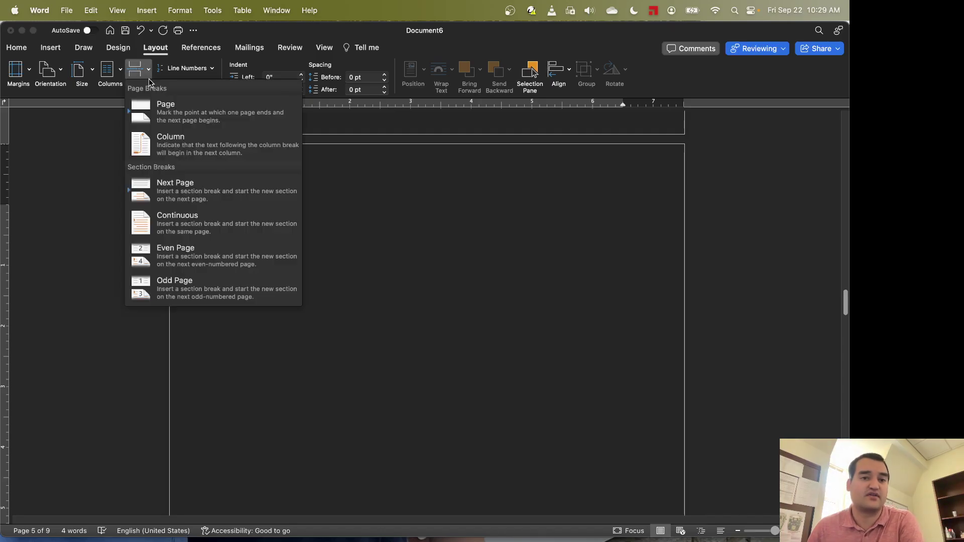
left_click(189, 193)
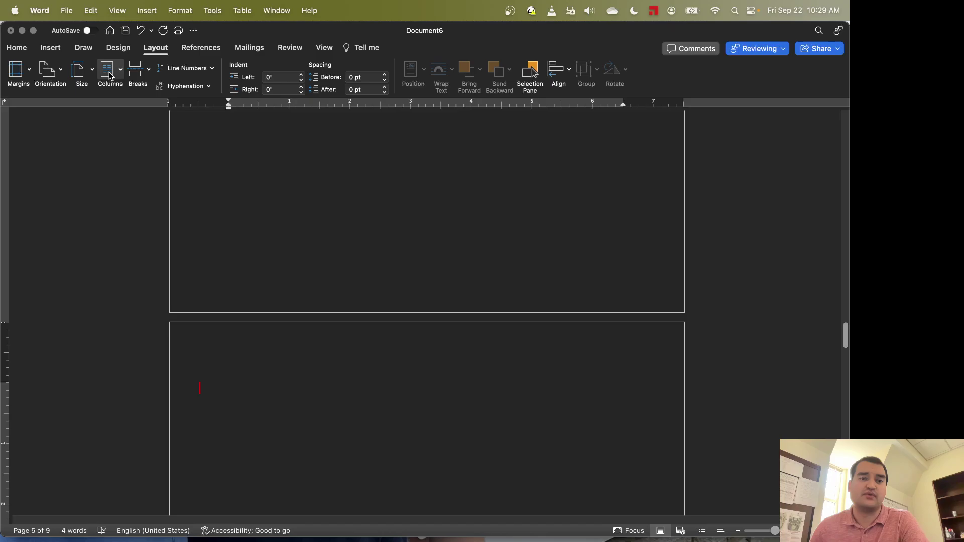
left_click(139, 73)
left_click(220, 187)
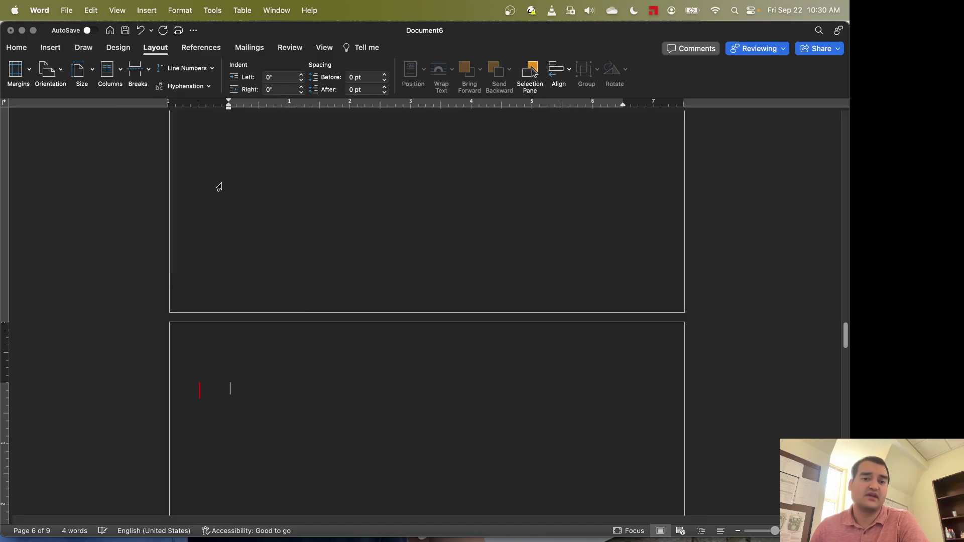
scroll(288, 306, "up", 5)
key("super+z")
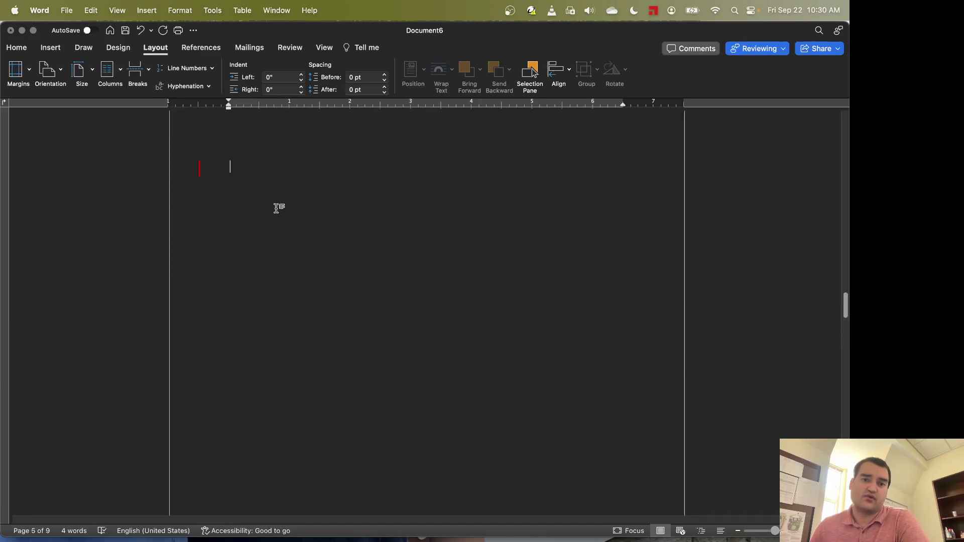
scroll(277, 208, "up", 3)
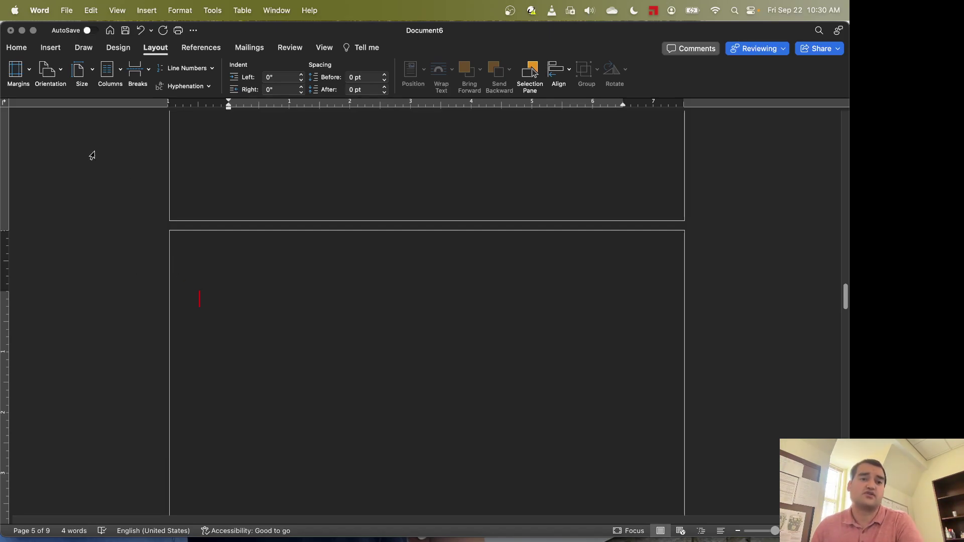
Set the section's page orientation to Landscape
left_click(48, 70)
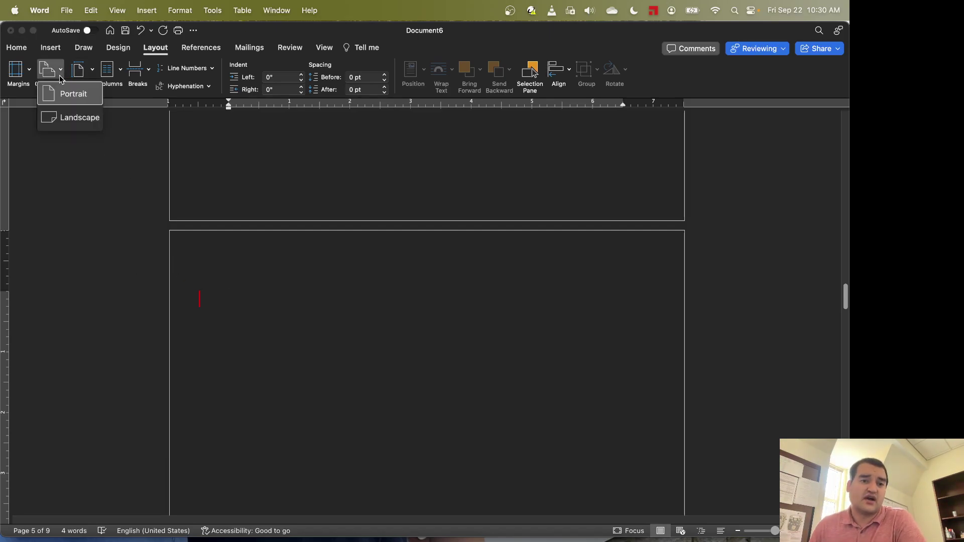
left_click(65, 118)
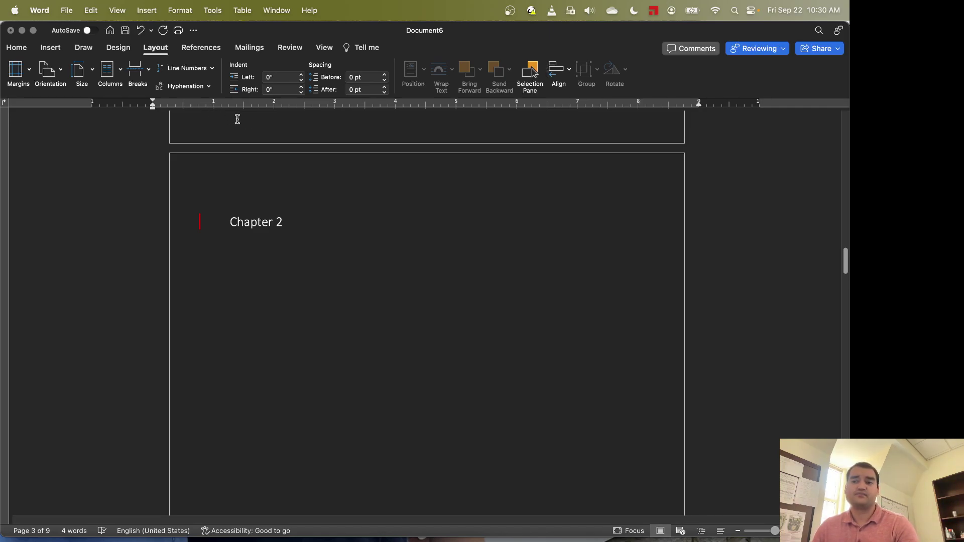
Show the Insert tab's Cover Page gallery from the top of the document
scroll(309, 241, "up", 3)
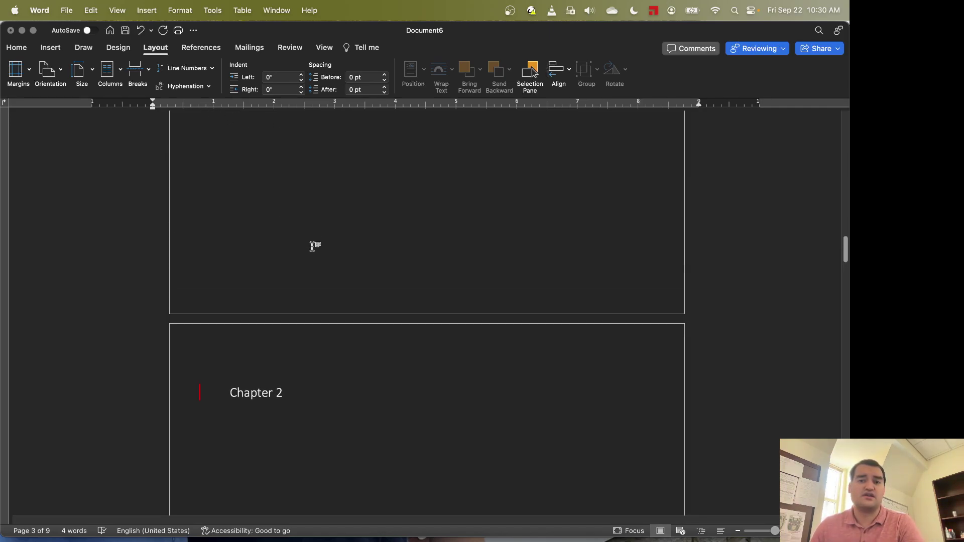
scroll(760, 301, "up", 15)
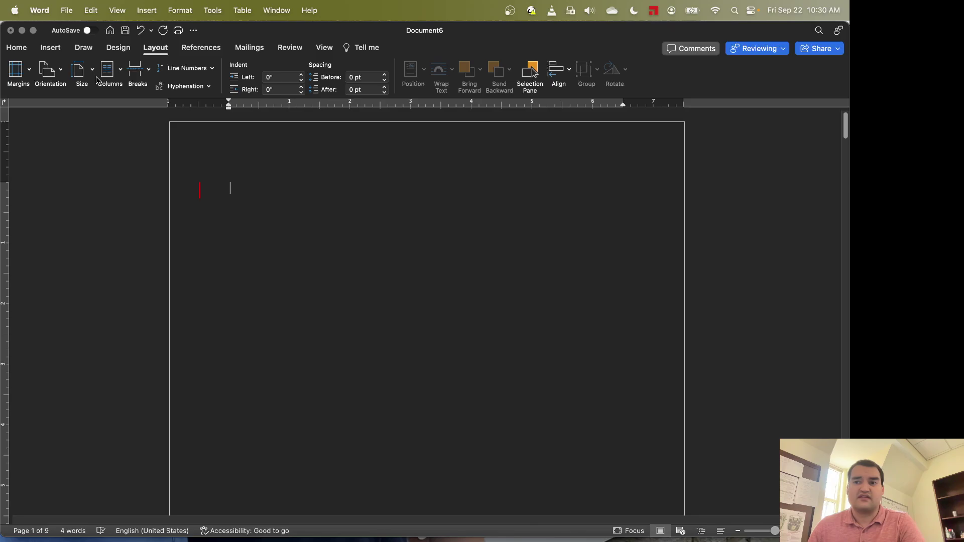
left_click(50, 47)
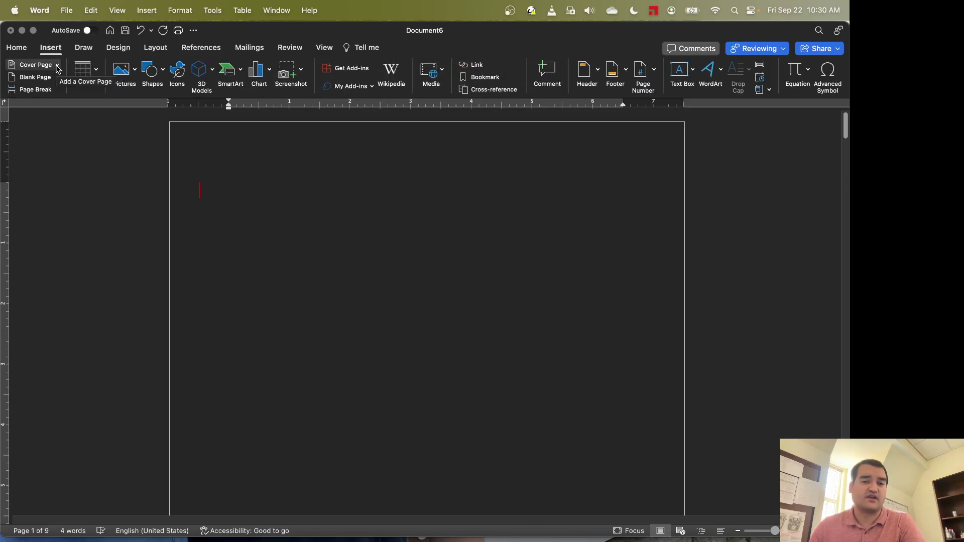
left_click(56, 67)
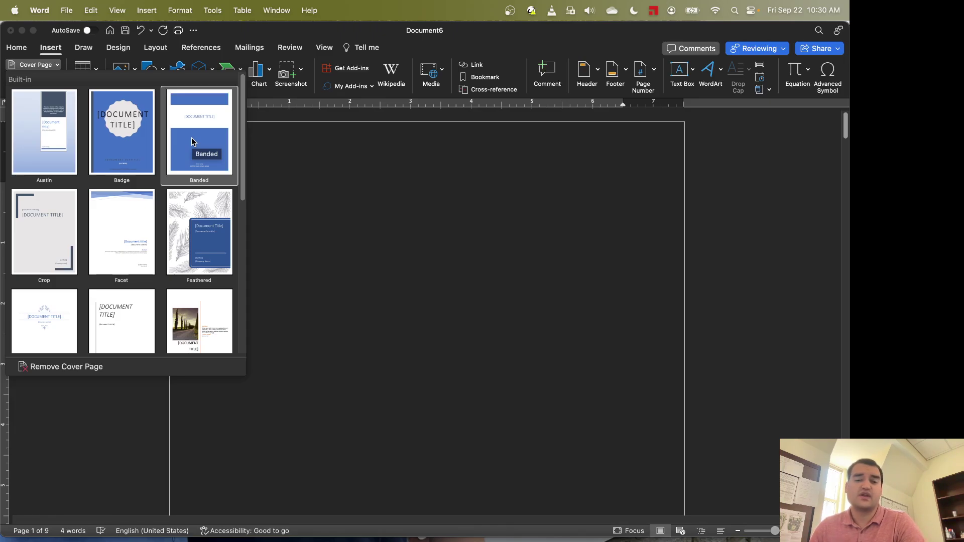
Insert the Banded cover page and title it 'PROJECT PORTFOLIO'
left_click(193, 141)
left_click(491, 343)
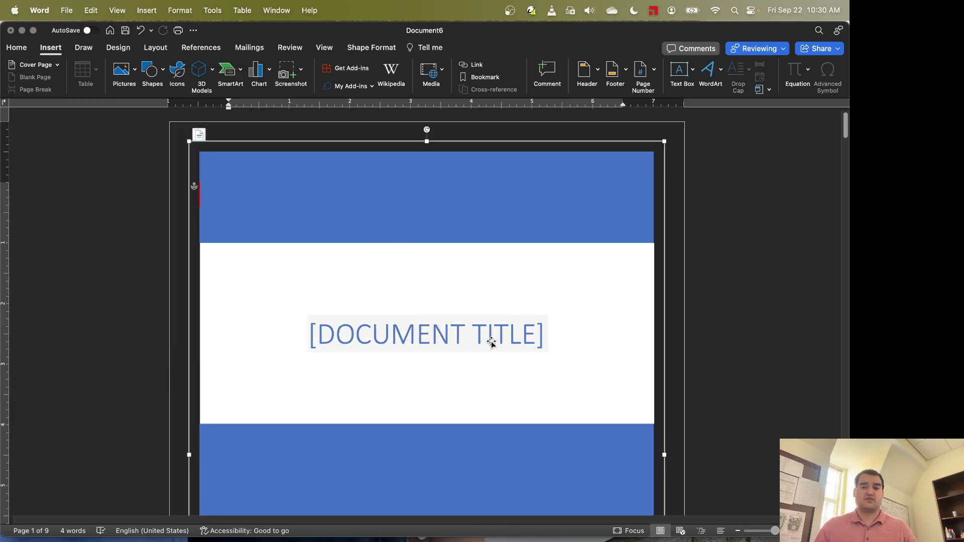
left_click(445, 337)
type("POR")
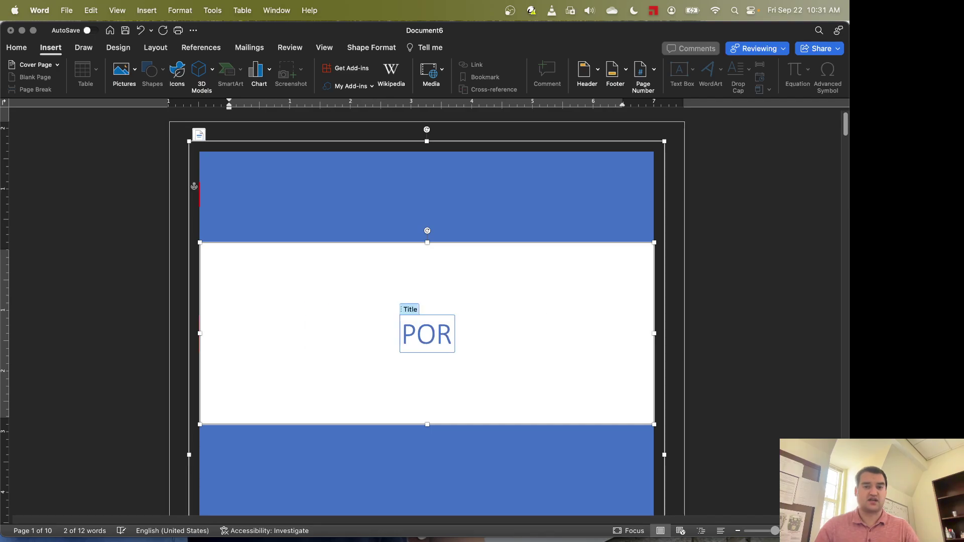
type("TFOLI")
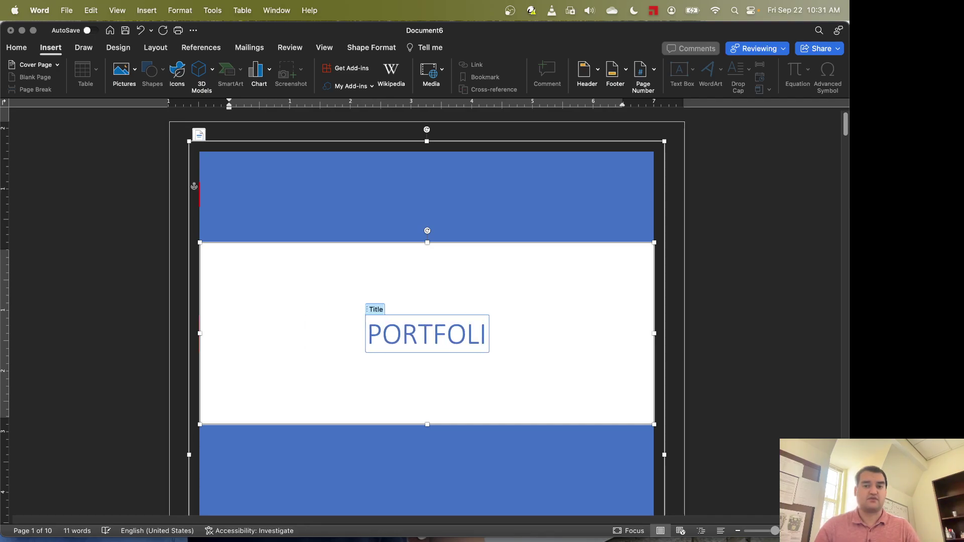
type("O")
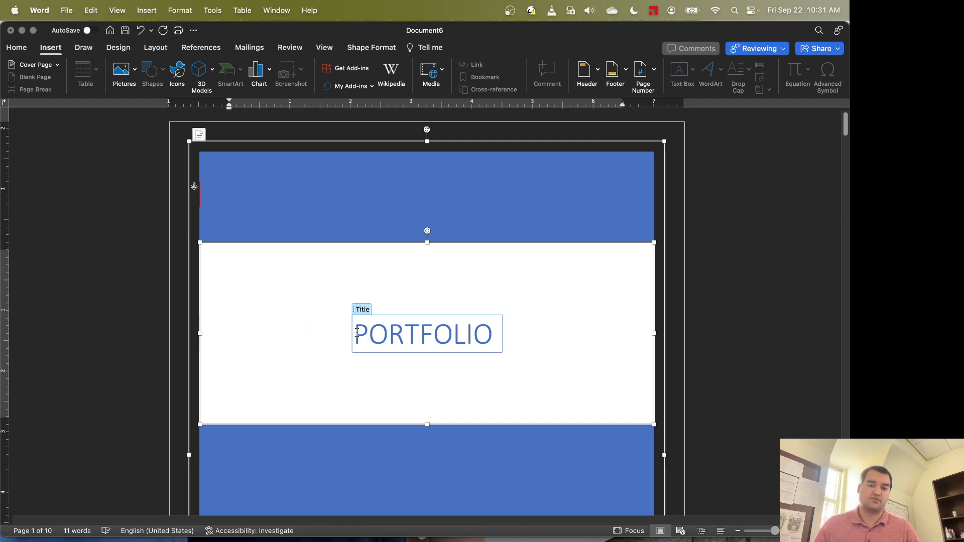
type("PROJKE")
key("BackSpace")
key("BackSpace")
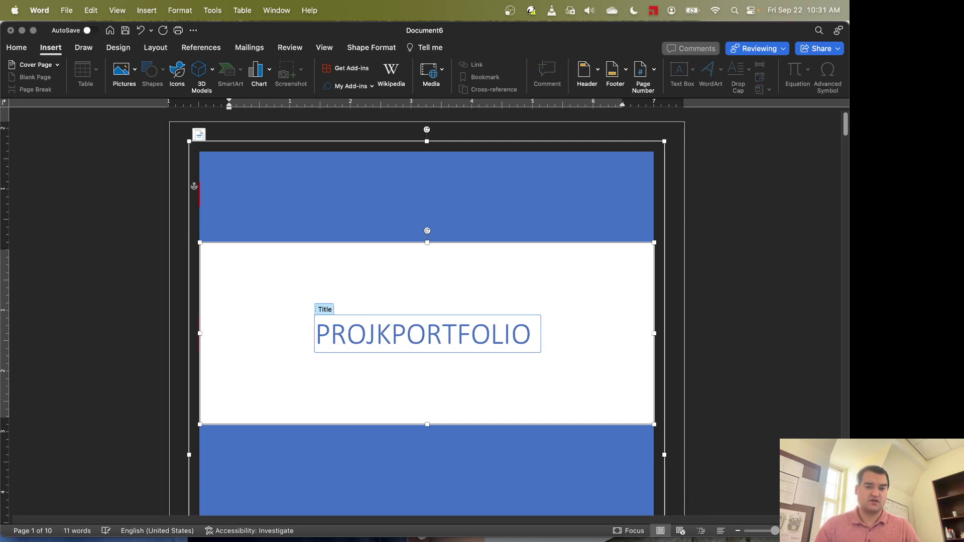
type("ECT")
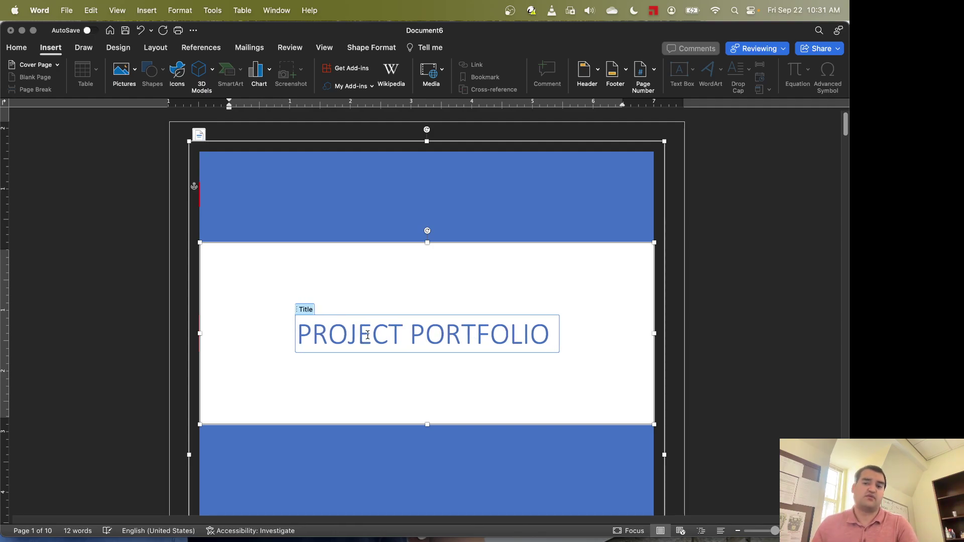
Delete the cover's company name placeholder text, then undo to restore it
scroll(443, 318, "down", 5)
scroll(443, 319, "down", 3)
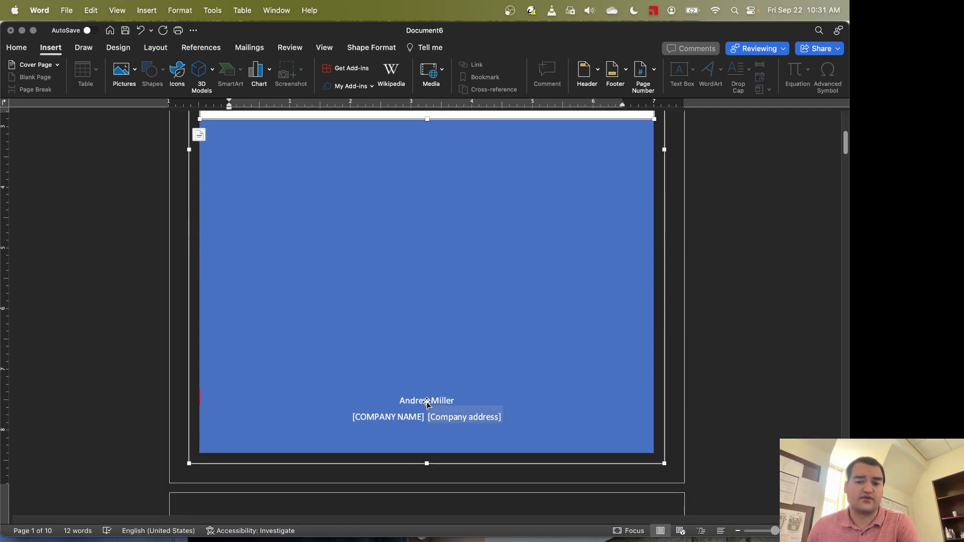
left_click(426, 419)
scroll(452, 318, "up", 8)
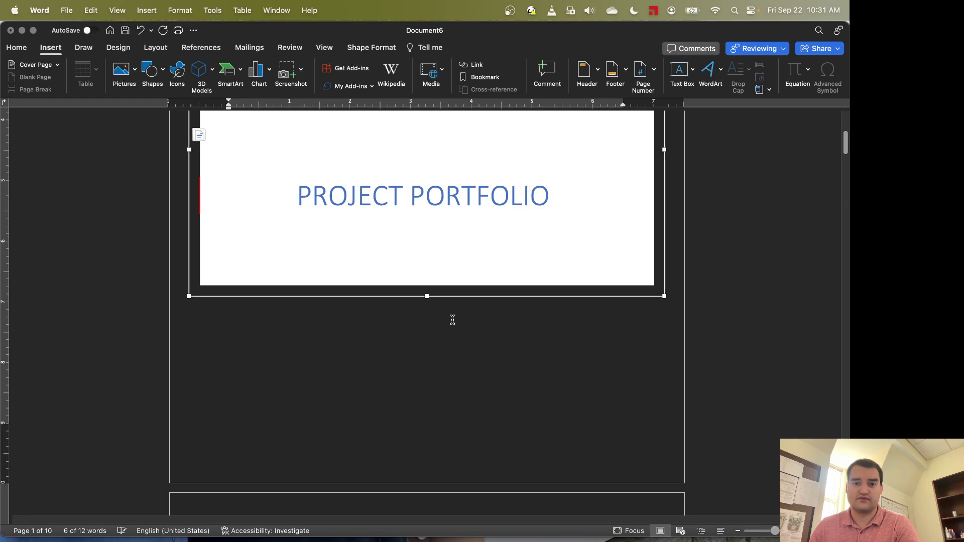
key("Delete")
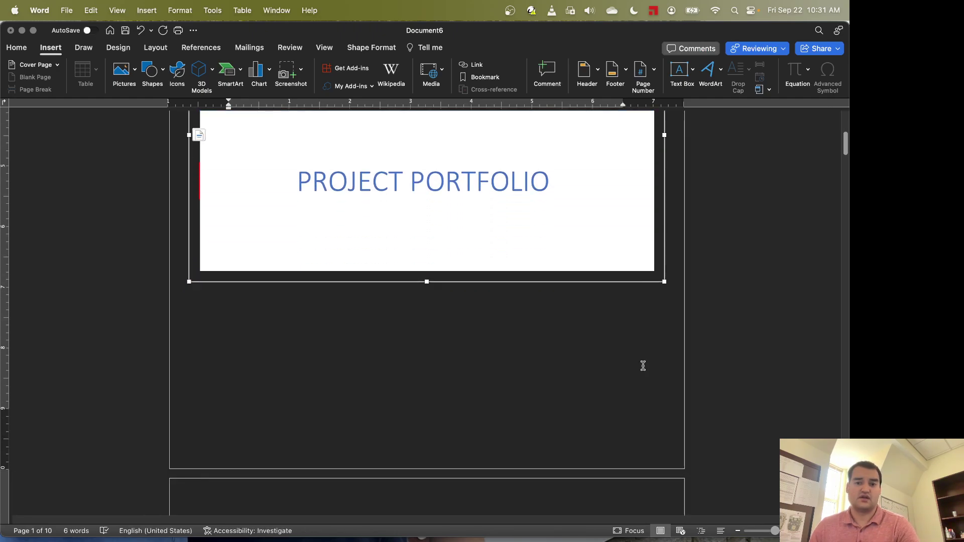
key("super+z")
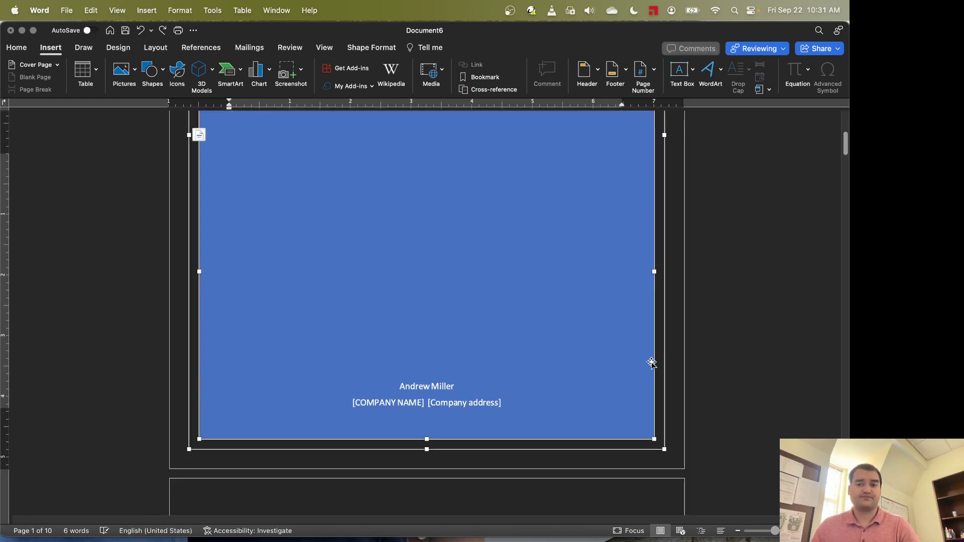
Insert the Classic automatic table of contents on page 2 and test the Chapter 1 link
scroll(644, 272, "down", 10)
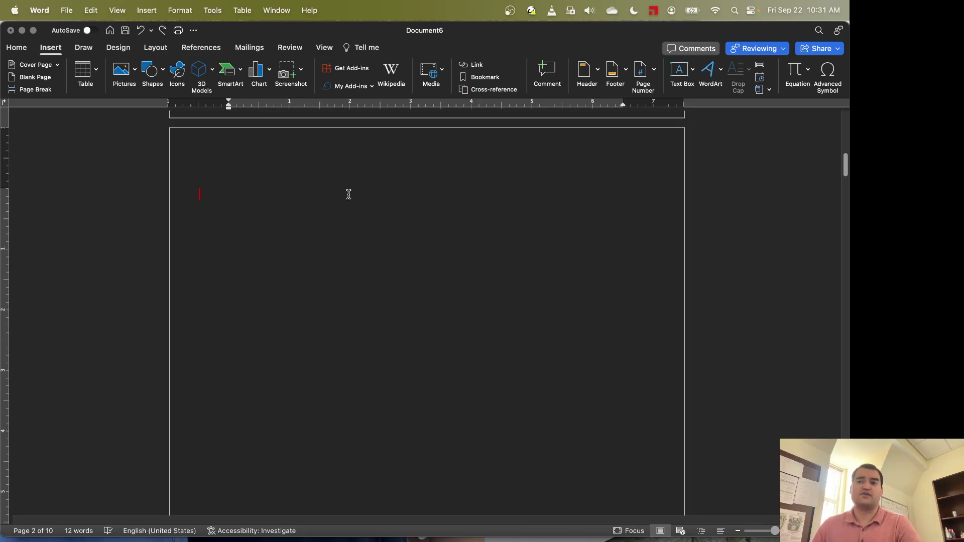
left_click(212, 51)
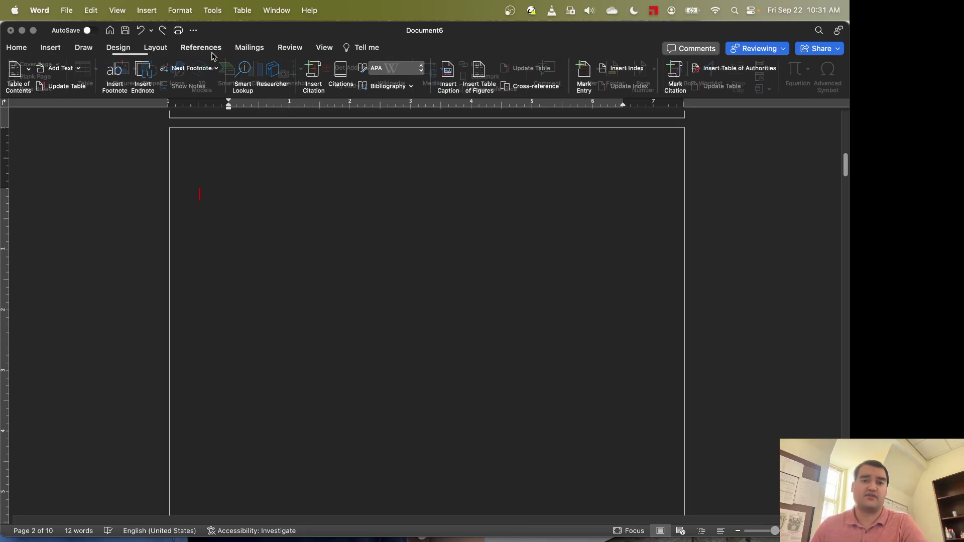
left_click(18, 73)
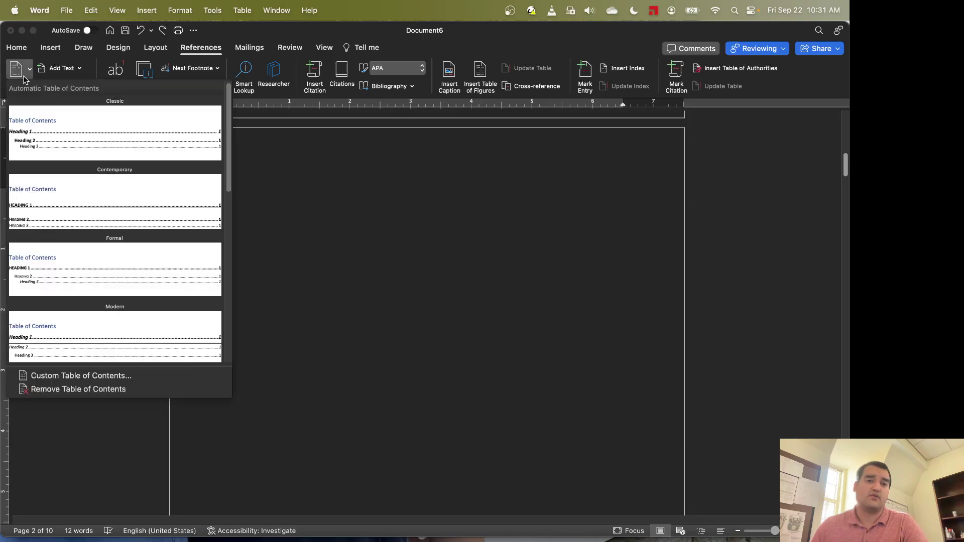
left_click(77, 143)
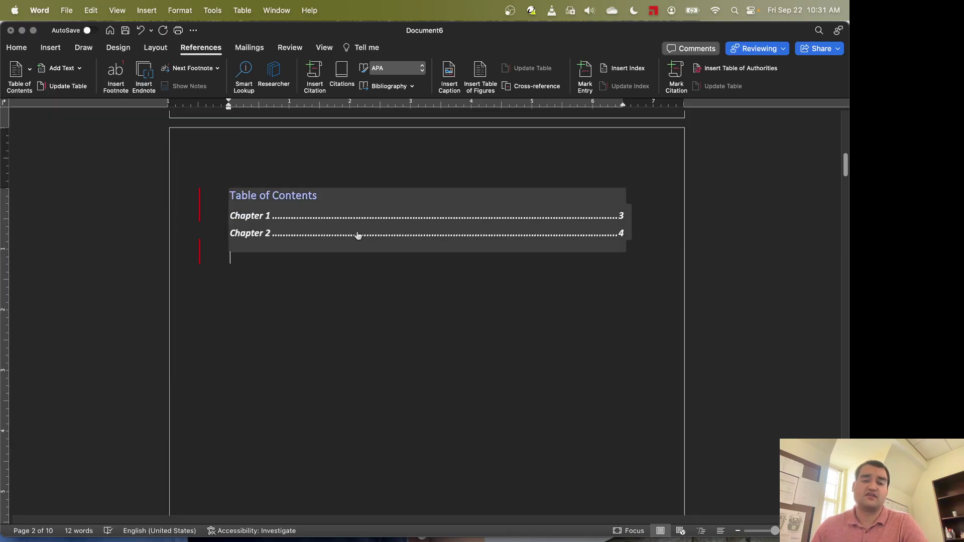
left_click(621, 220)
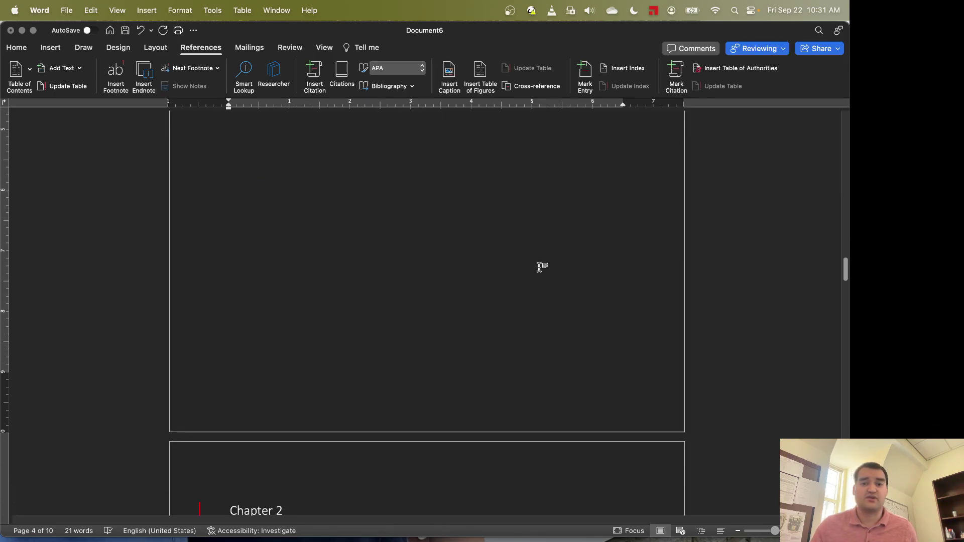
Add a 'Chapter 3' heading in Heading 1 style on a blank later page
scroll(543, 272, "up", 15)
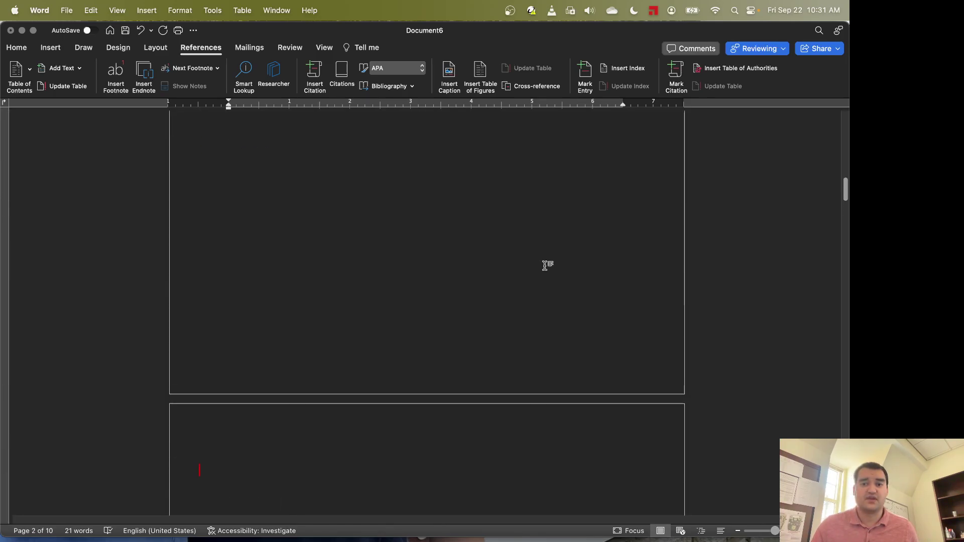
scroll(545, 265, "up", 5)
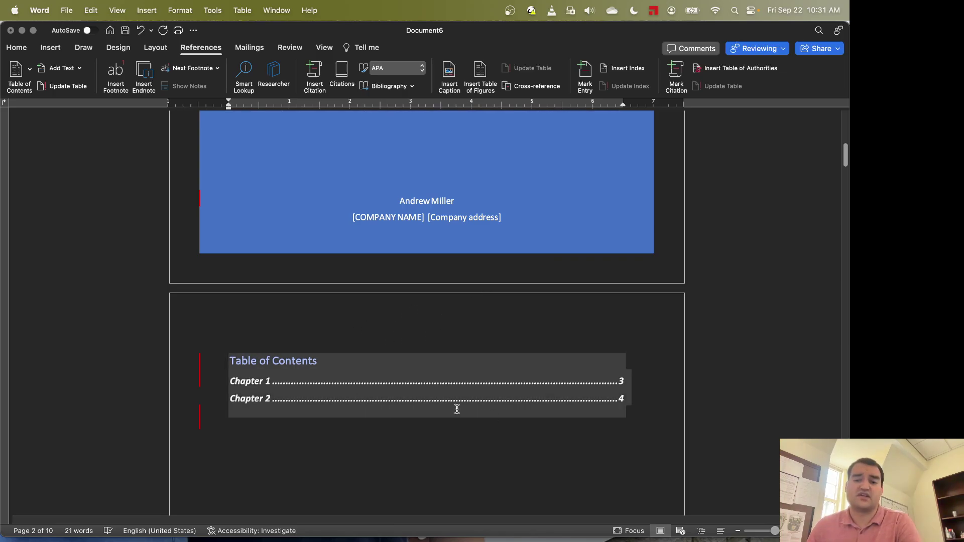
scroll(457, 407, "down", 6)
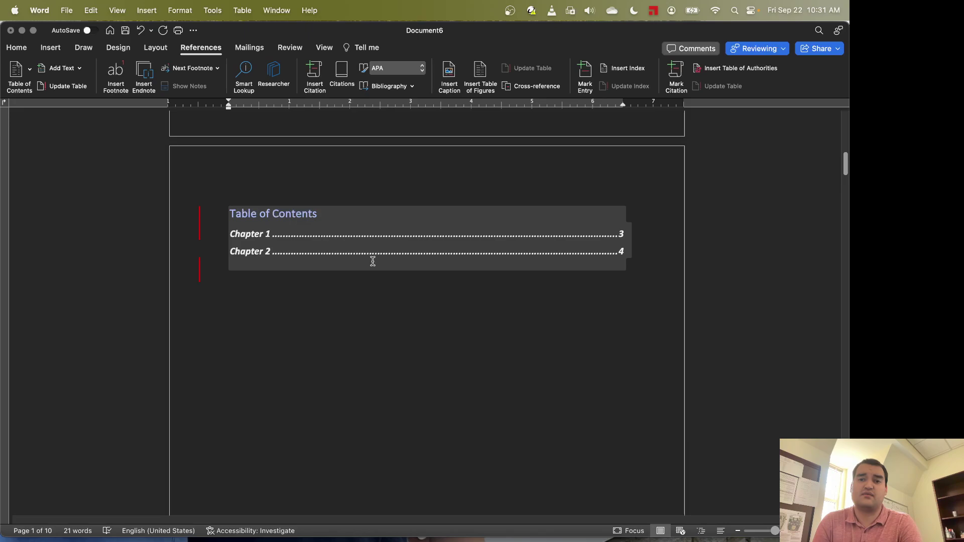
scroll(397, 263, "down", 15)
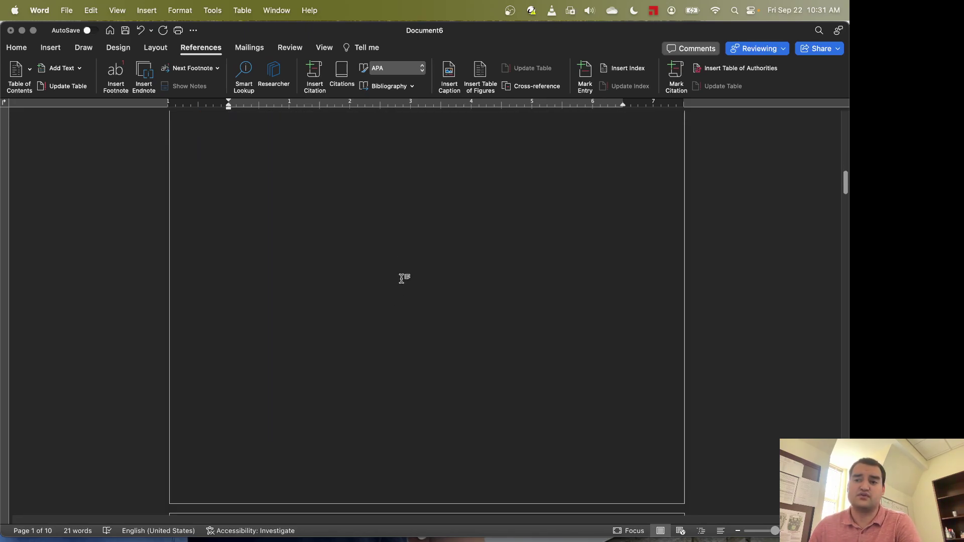
scroll(419, 359, "down", 20)
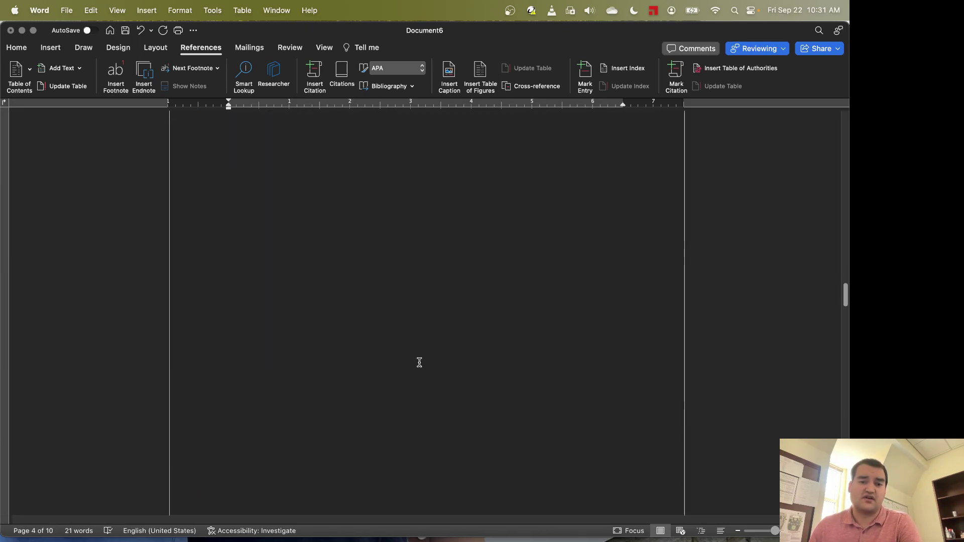
scroll(419, 365, "down", 12)
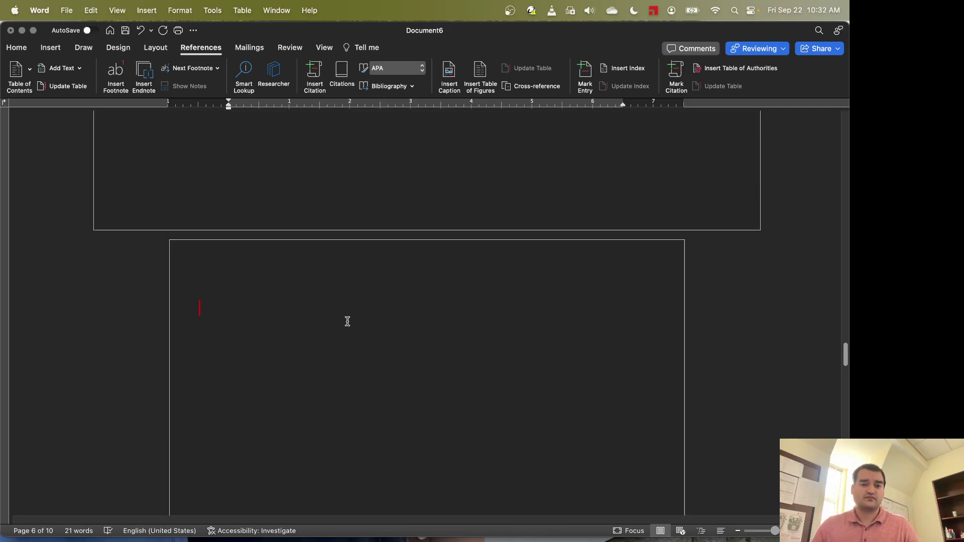
scroll(343, 342, "down", 8)
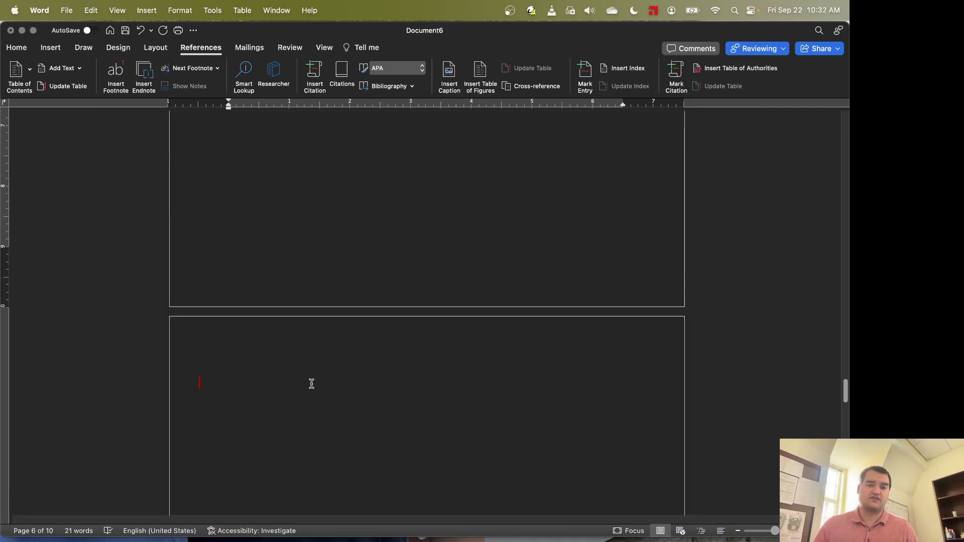
left_click(289, 345)
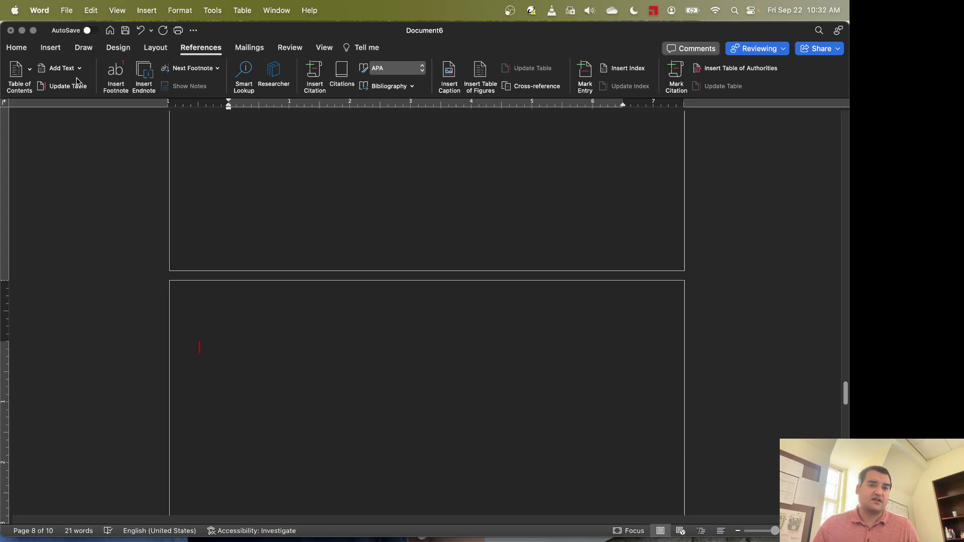
left_click(25, 50)
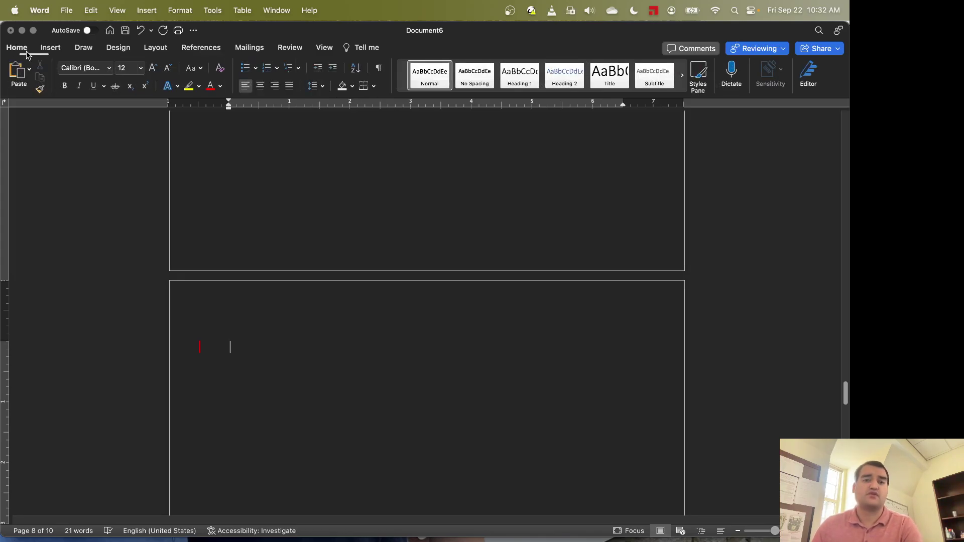
left_click(514, 76)
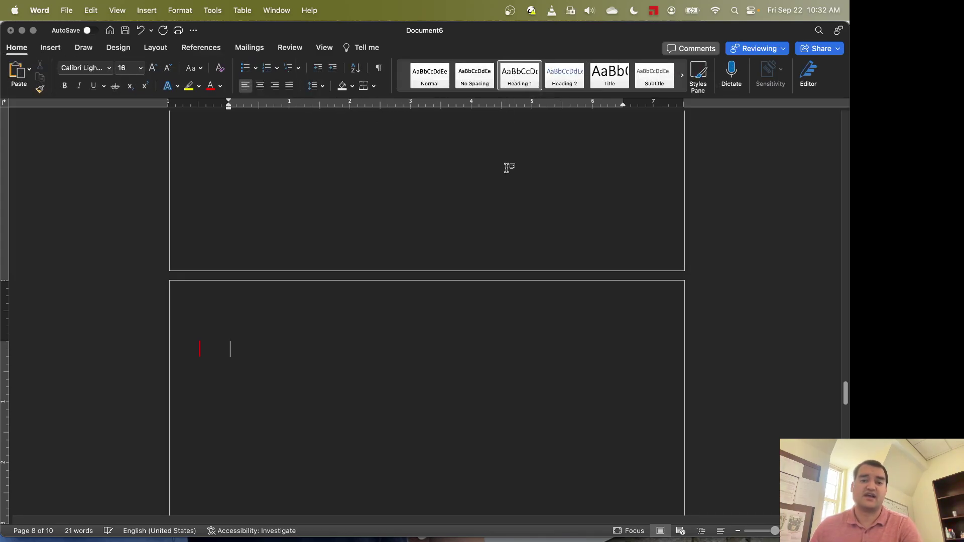
type("Chapter 3")
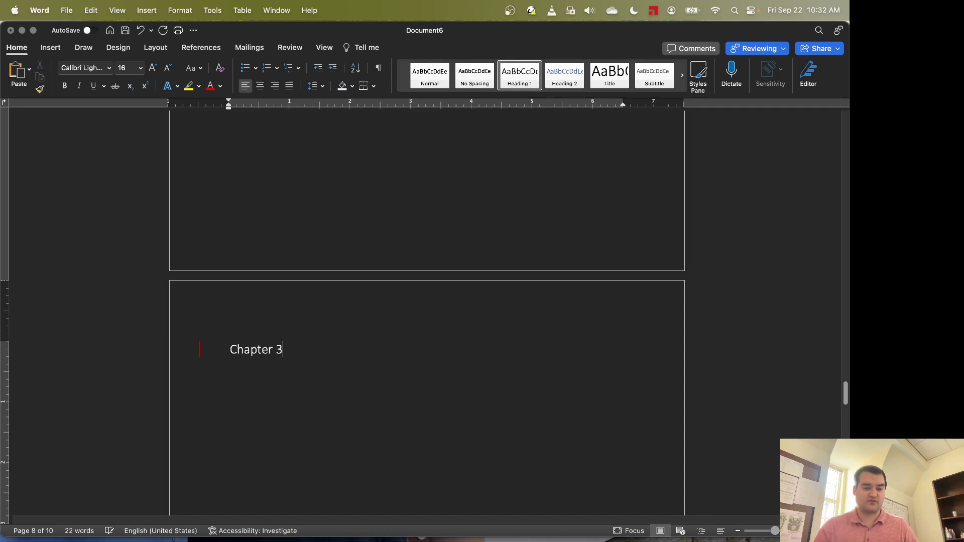
Add a 'Section 1' subheading in Heading 2 style on the next blank page
scroll(491, 243, "down", 10)
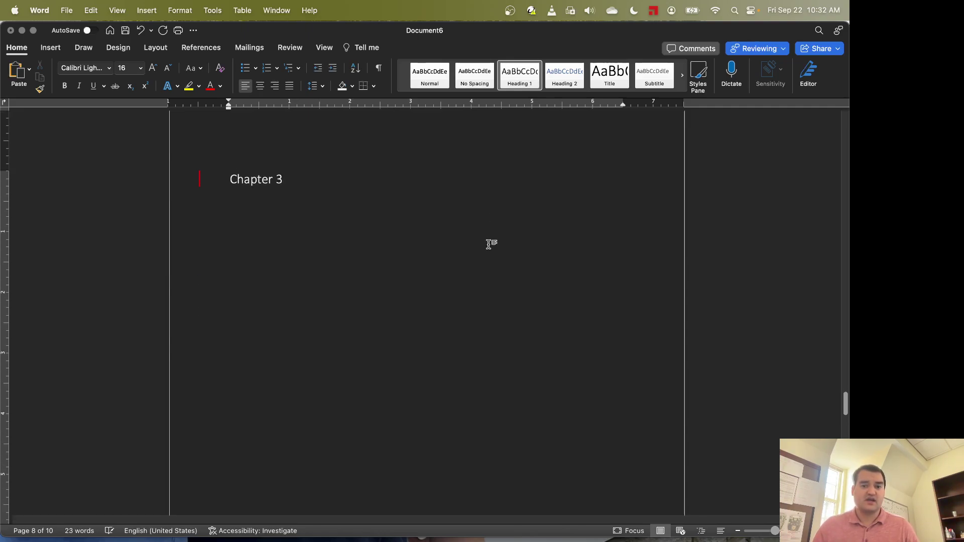
double_click(358, 401)
left_click(232, 409)
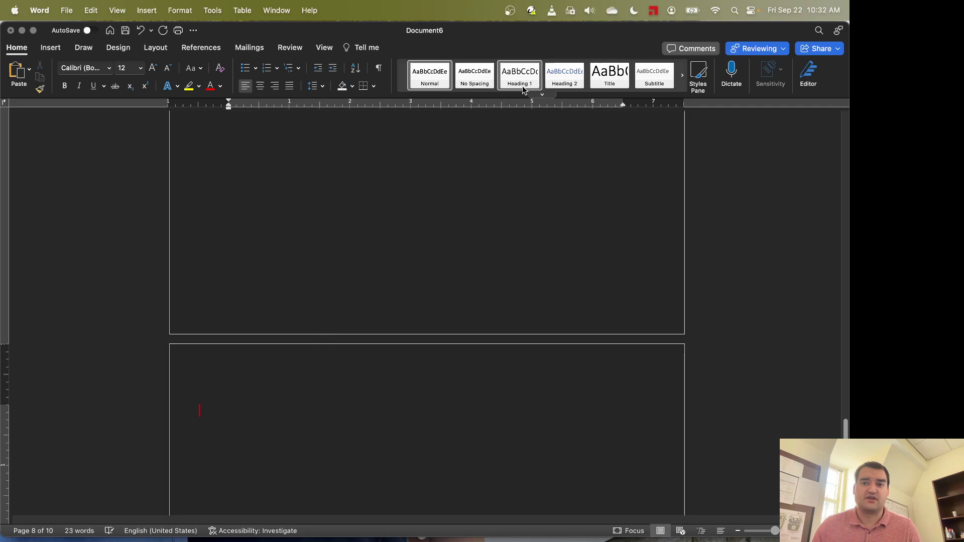
left_click(565, 80)
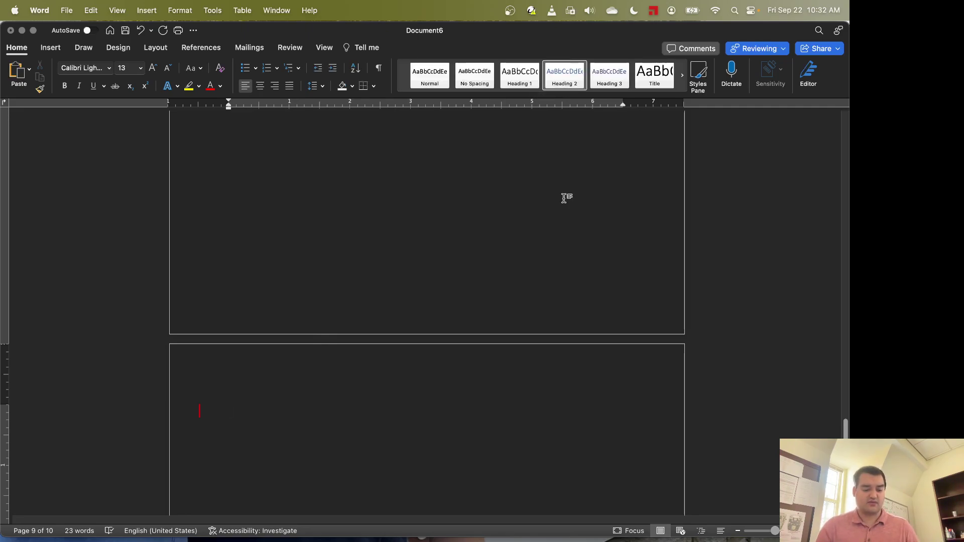
type("Section ")
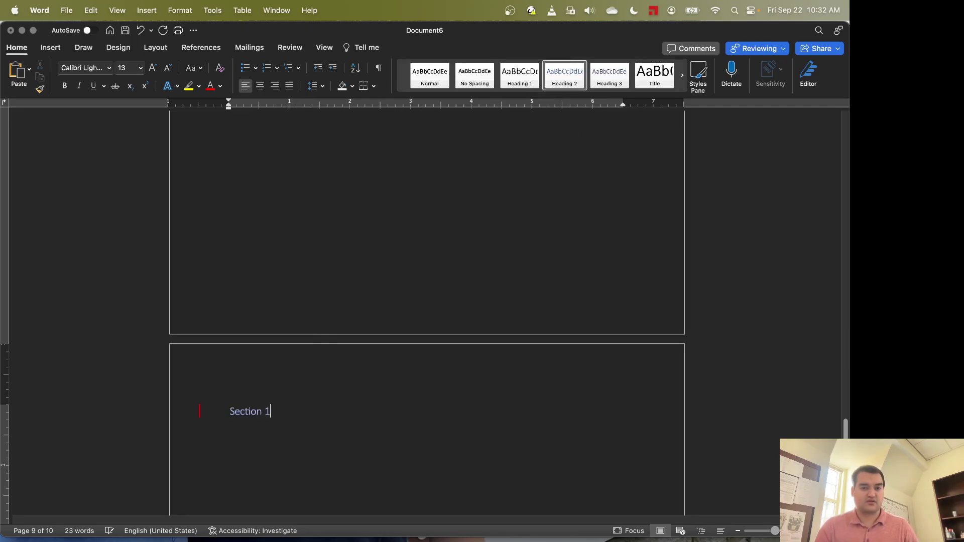
type("1")
scroll(484, 312, "up", 10)
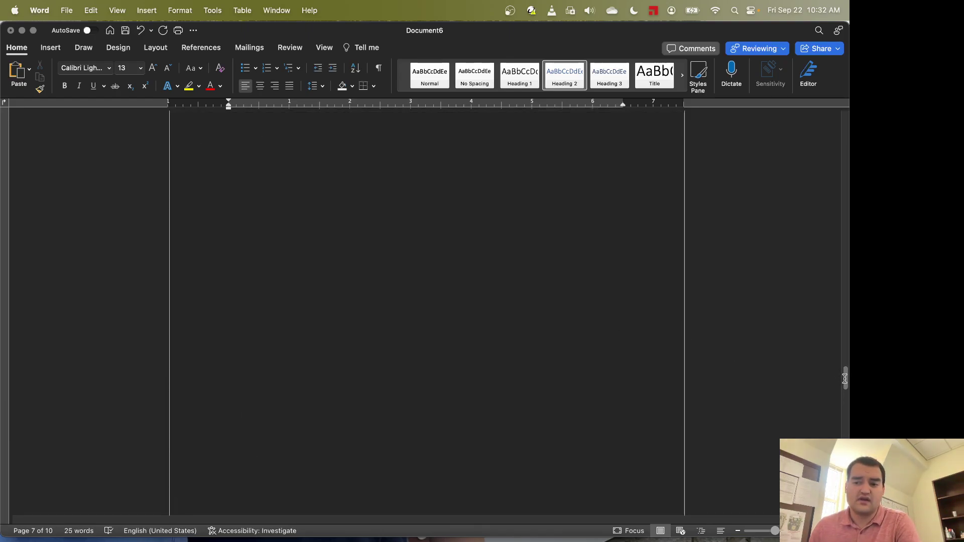
Update the entire table of contents so it lists Chapter 3 and Section 1
left_click_drag(845, 378, 845, 165)
left_click(323, 215)
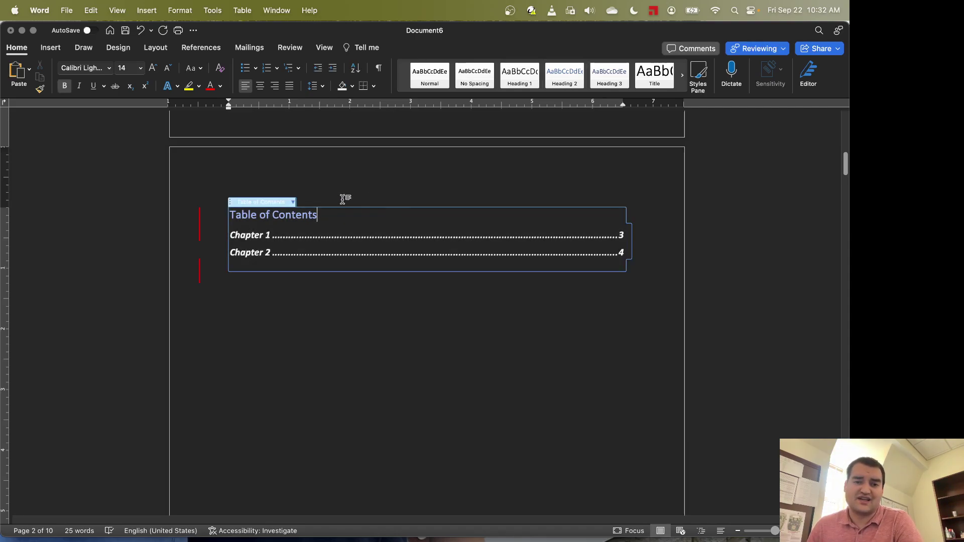
left_click(294, 203)
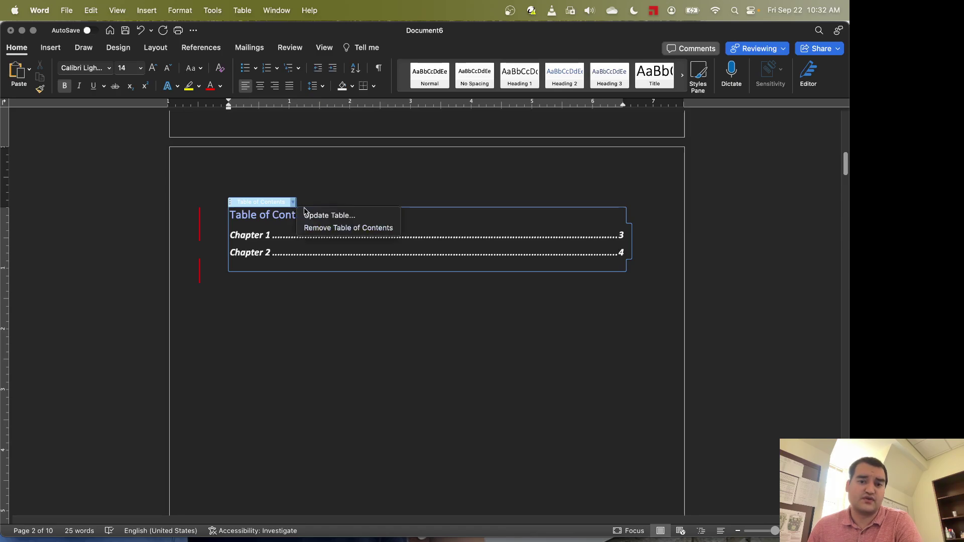
left_click(327, 214)
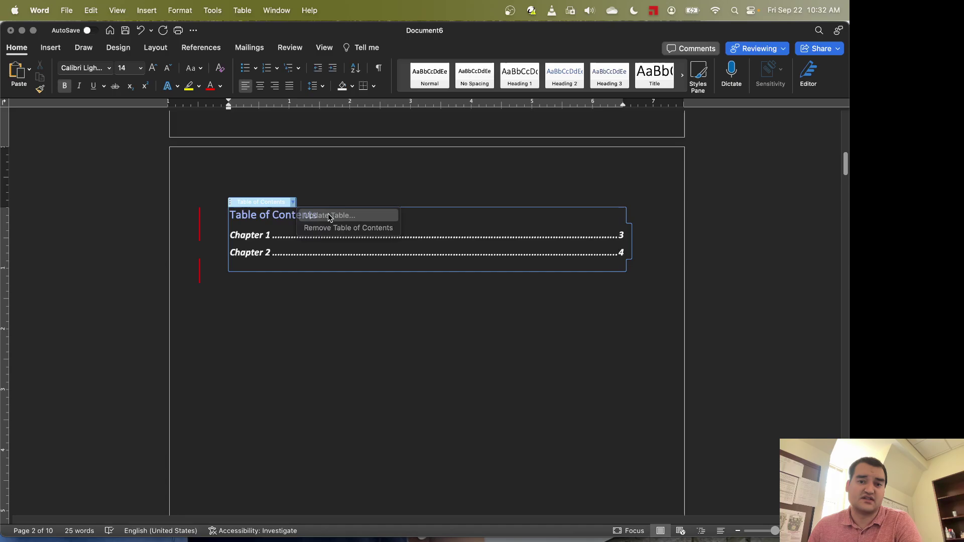
left_click(398, 200)
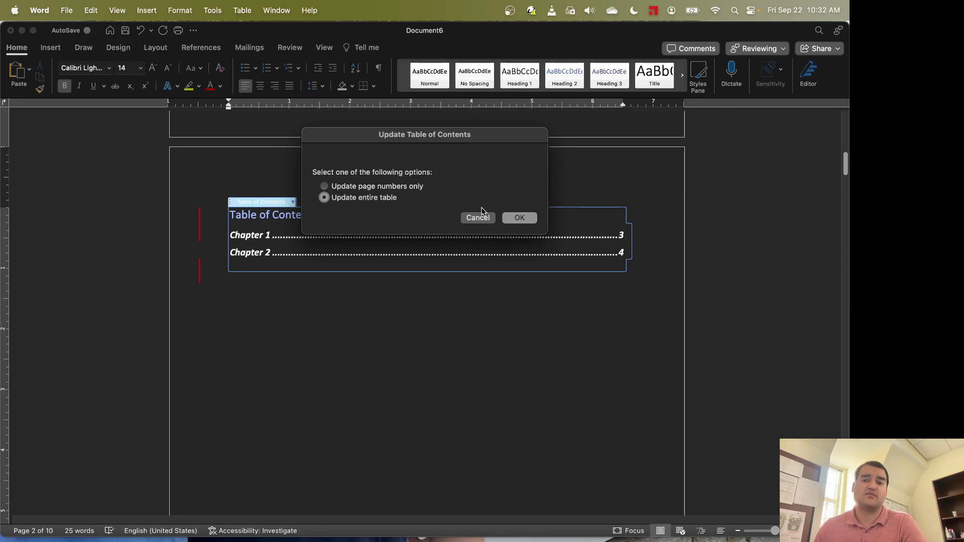
left_click(518, 219)
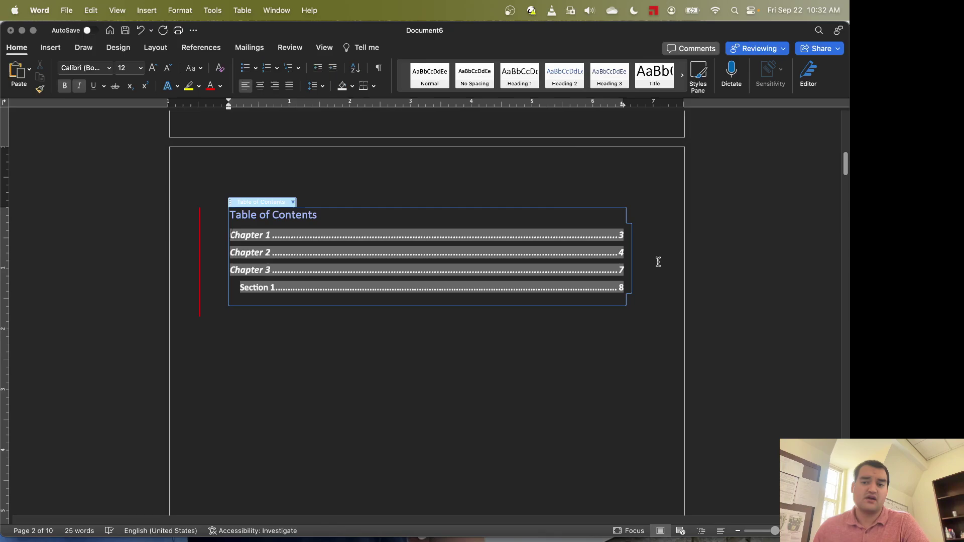
left_click(481, 192)
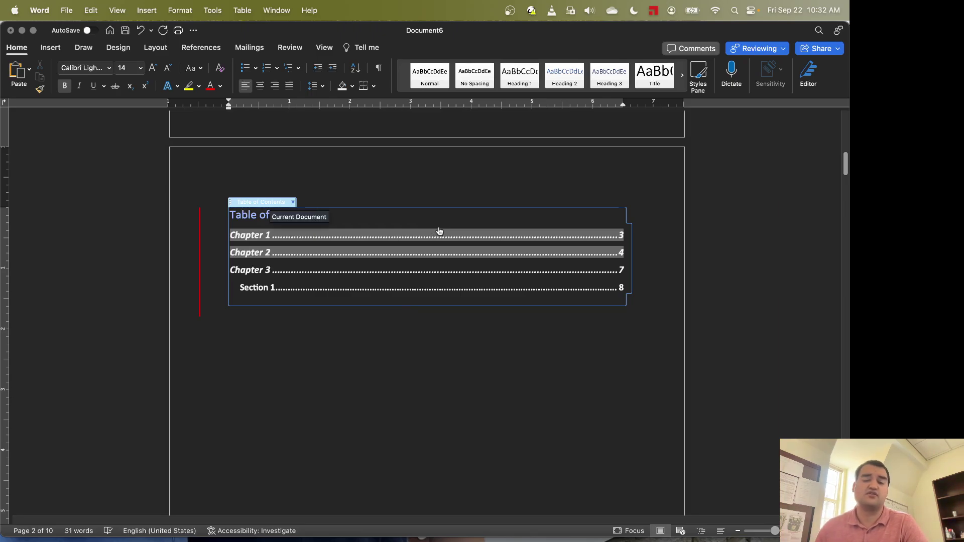
left_click(662, 252)
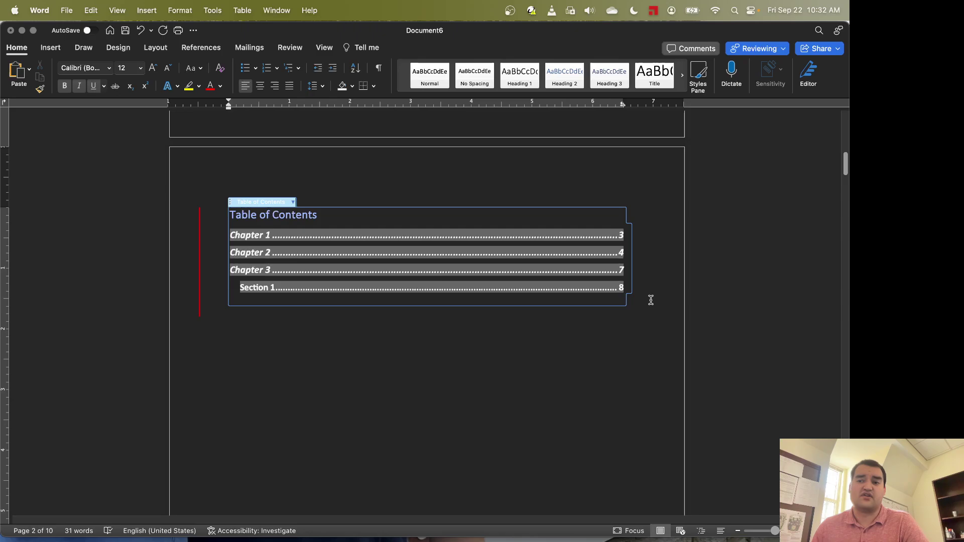